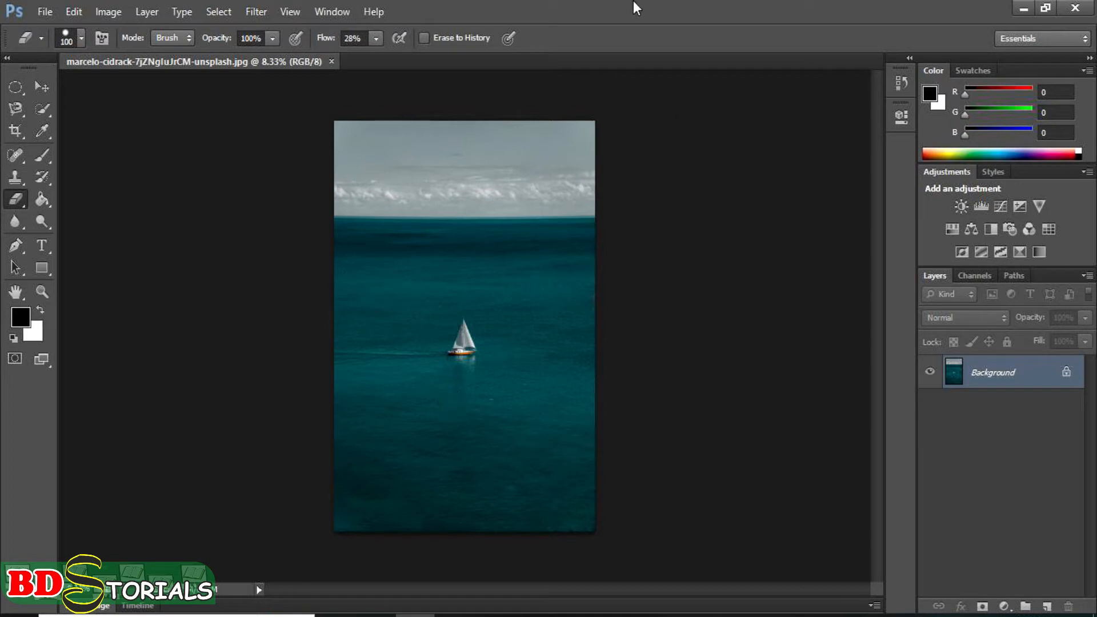
Step: Activate the Clone Stamp tool for working on the sailboat photo
click(15, 178)
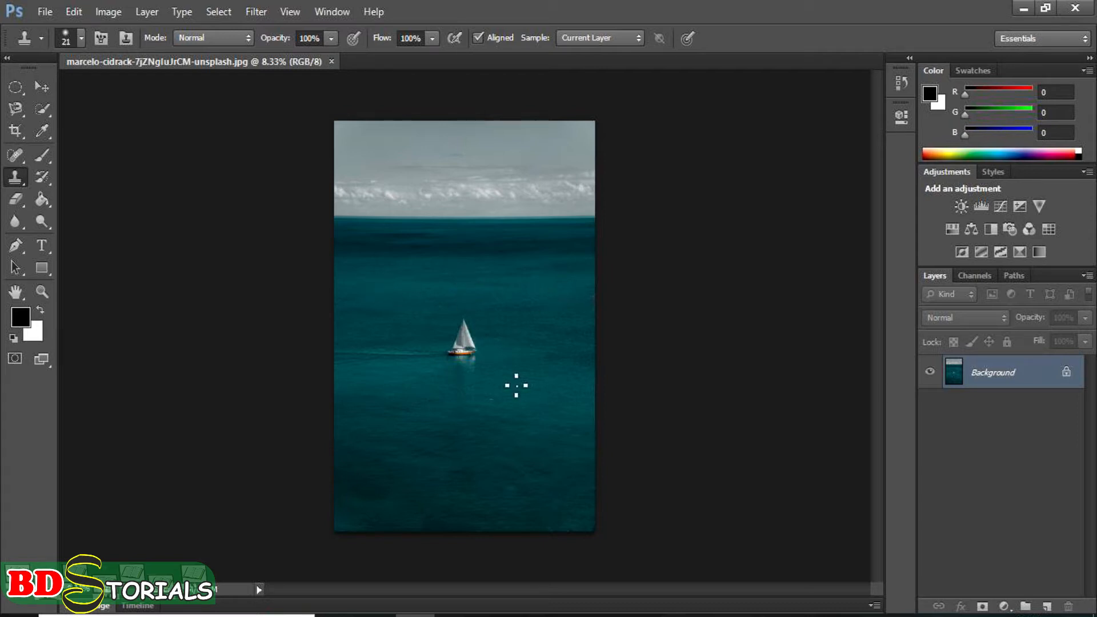
scroll(491, 368, up, 3)
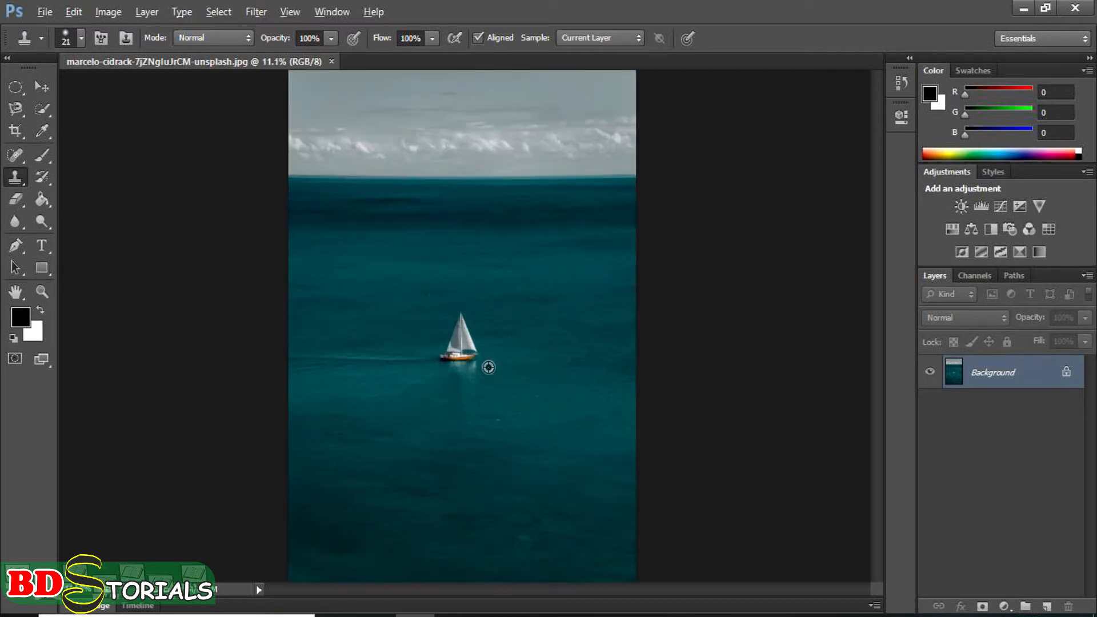
scroll(458, 340, up, 5)
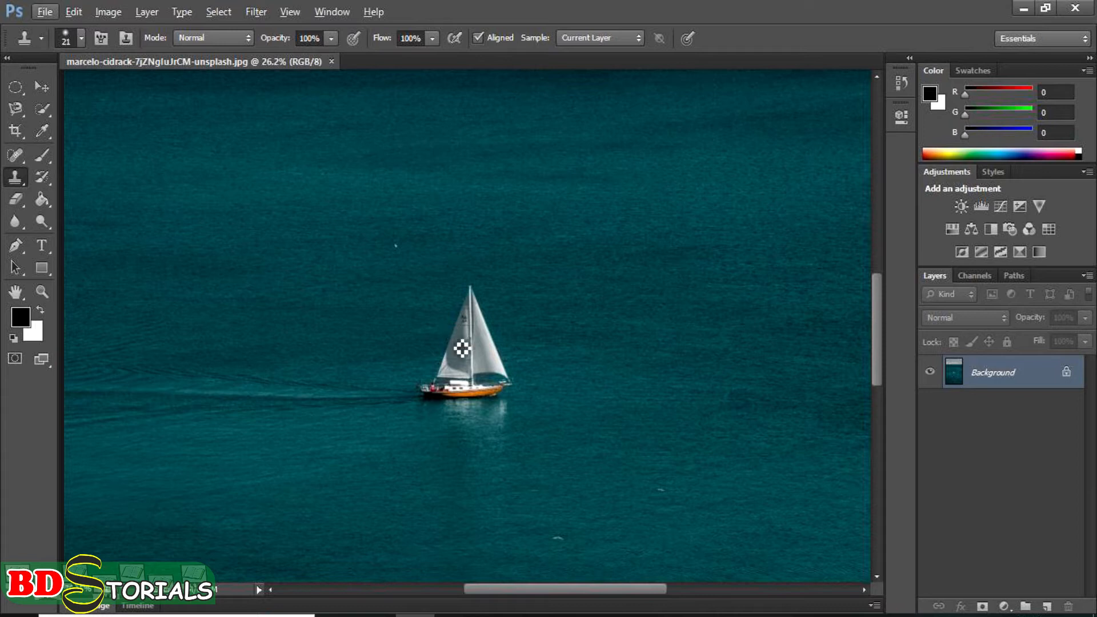
Step: Try to paint on the open water with the Clone Stamp without defining a source point
click(299, 179)
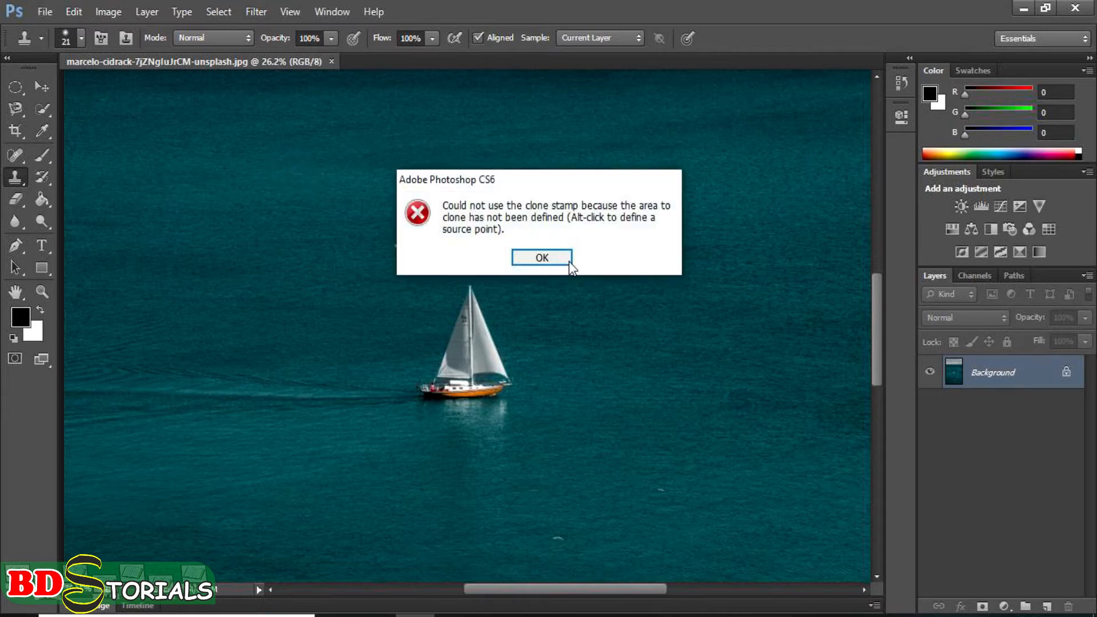
click(543, 257)
click(297, 191)
click(546, 260)
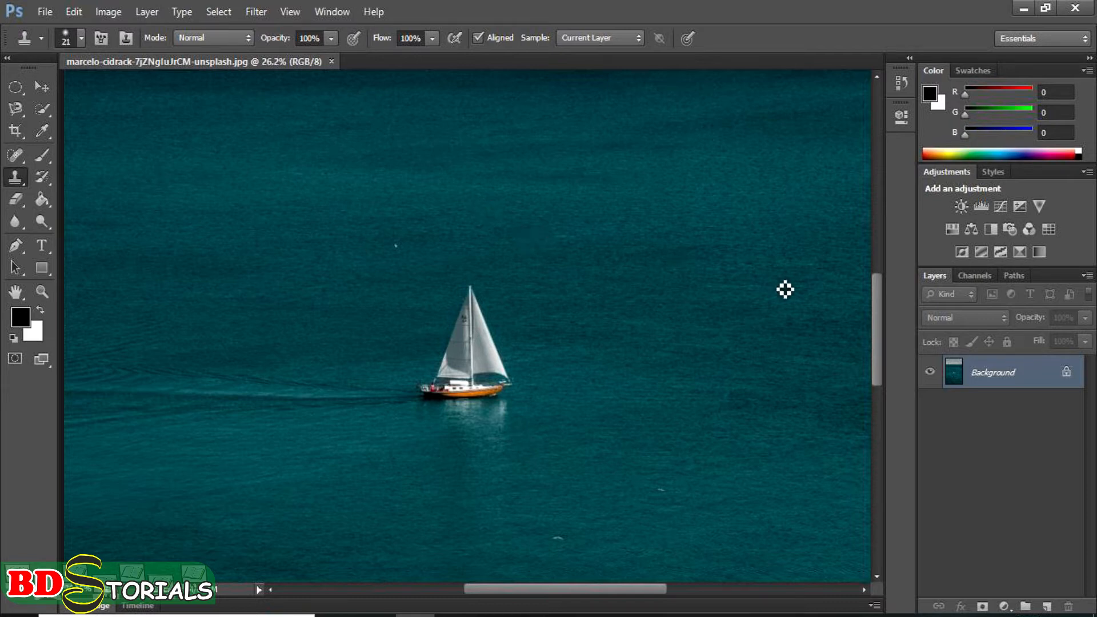
Step: Add a new empty layer above the background and set the Clone Stamp to sample All Layers
click(1049, 606)
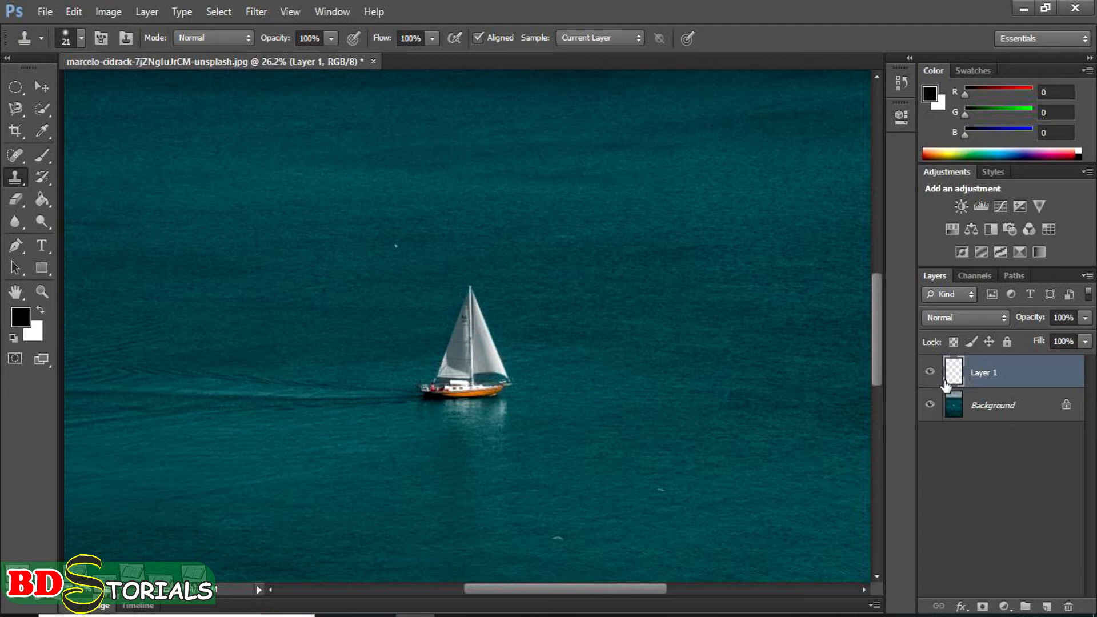
click(639, 39)
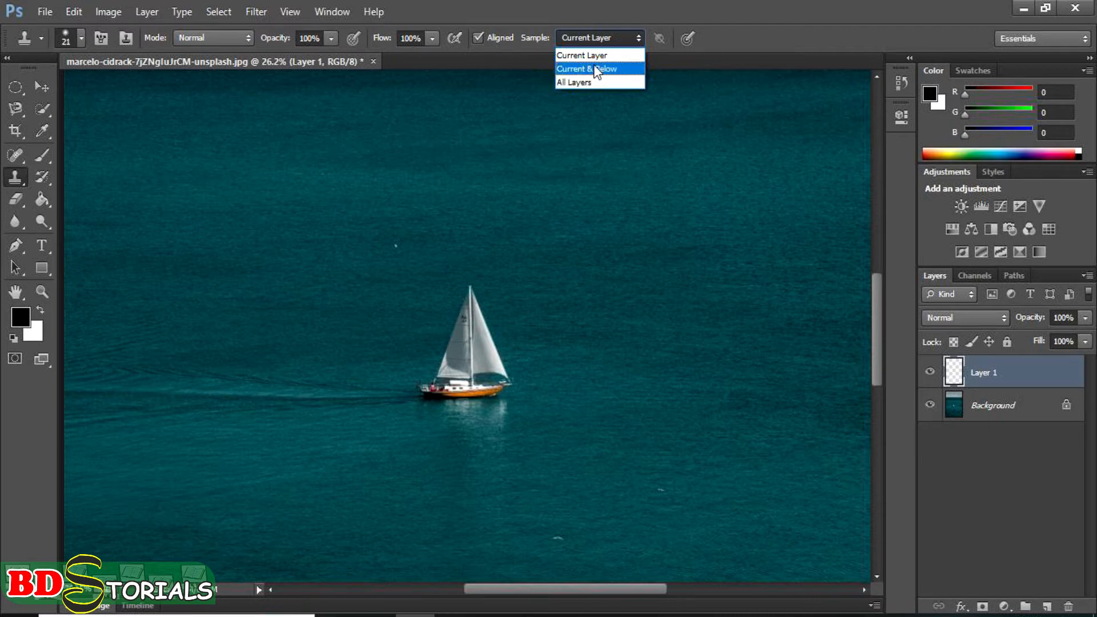
click(575, 80)
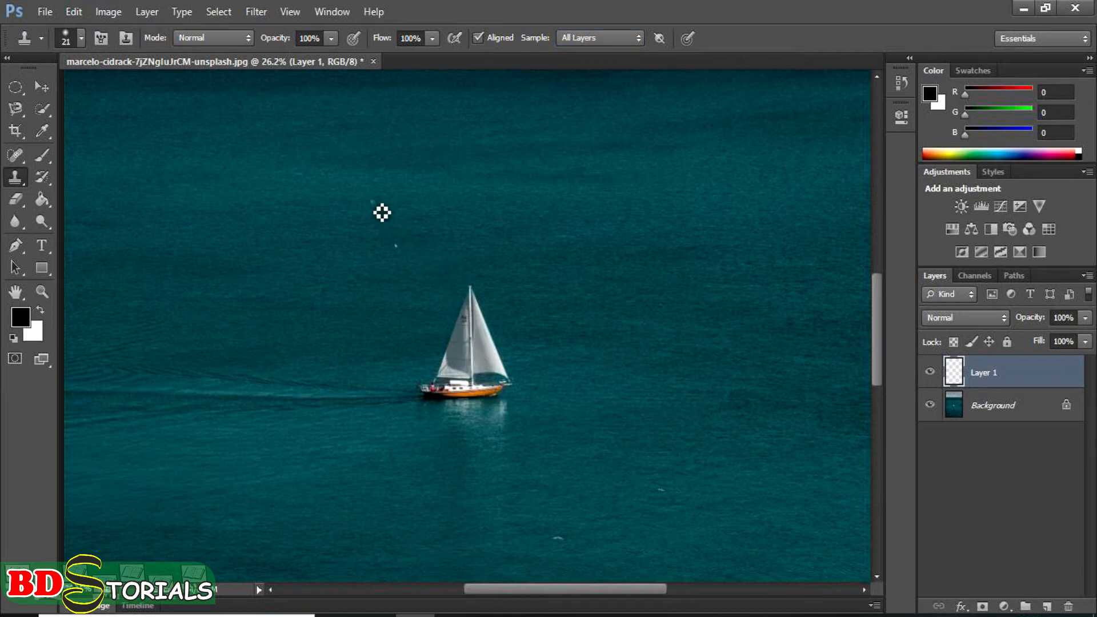
Step: Try a short clone stroke on the water above the sailboat and undo it
mouse_move(368, 200)
mouse_down()
mouse_move(382, 192)
mouse_move(383, 212)
mouse_up()
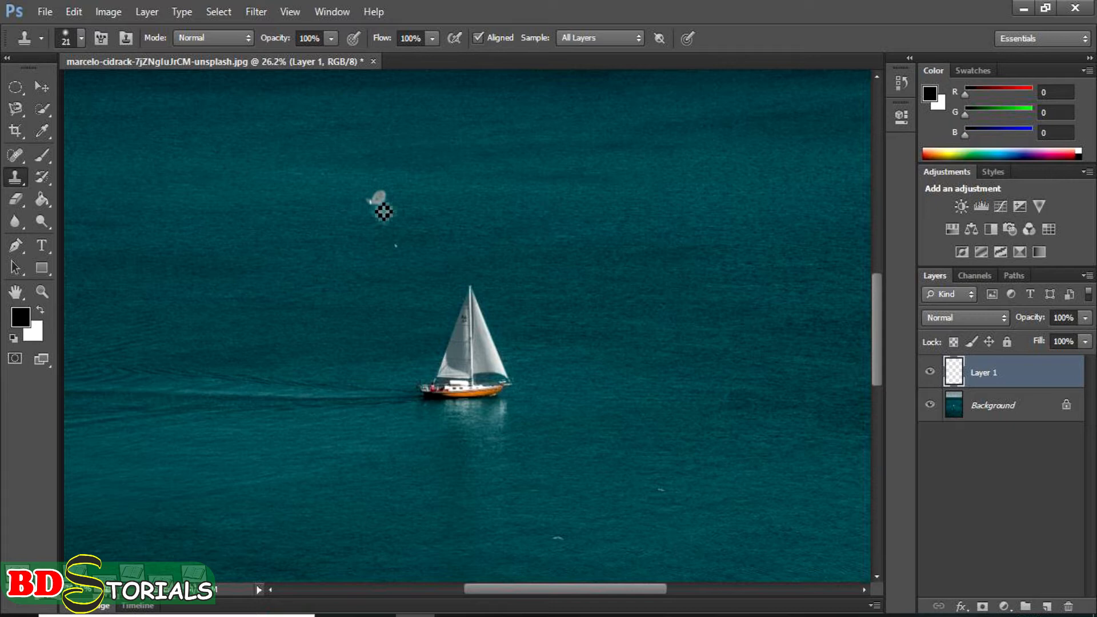
key(ctrl+alt+z)
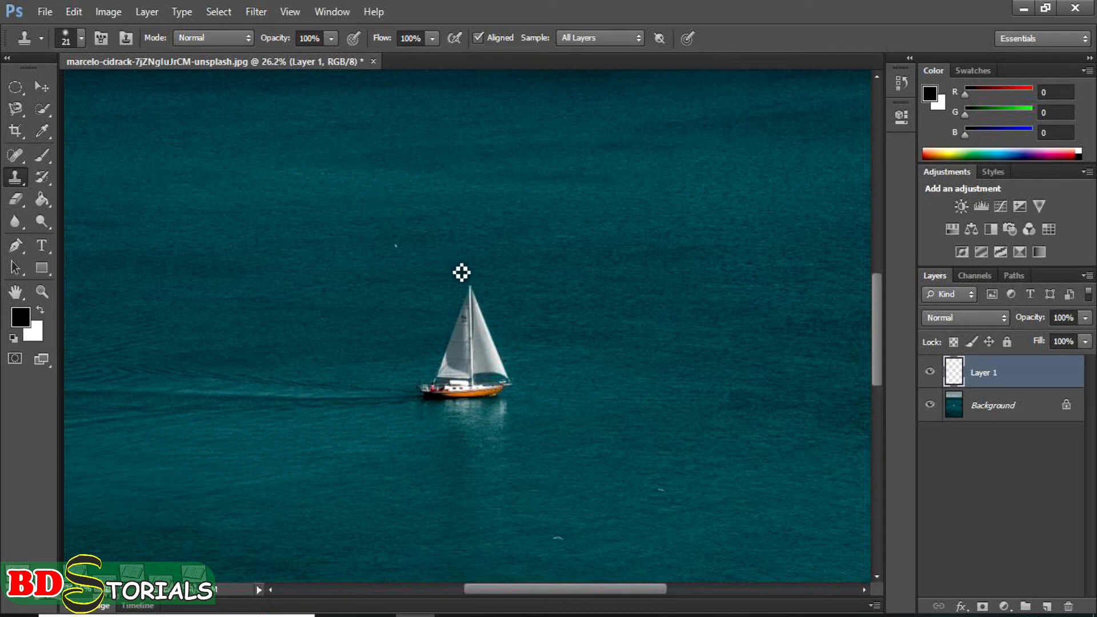
Step: Enlarge the Clone Stamp brush to 300 px
key(bracketright)
key(bracketright)
key(bracketright)
key(bracketright)
key(bracketright)
key(bracketright)
key(bracketright)
key(bracketright)
key(bracketright)
key(bracketright)
key(bracketright)
key(bracketright)
key(bracketright)
key(bracketright)
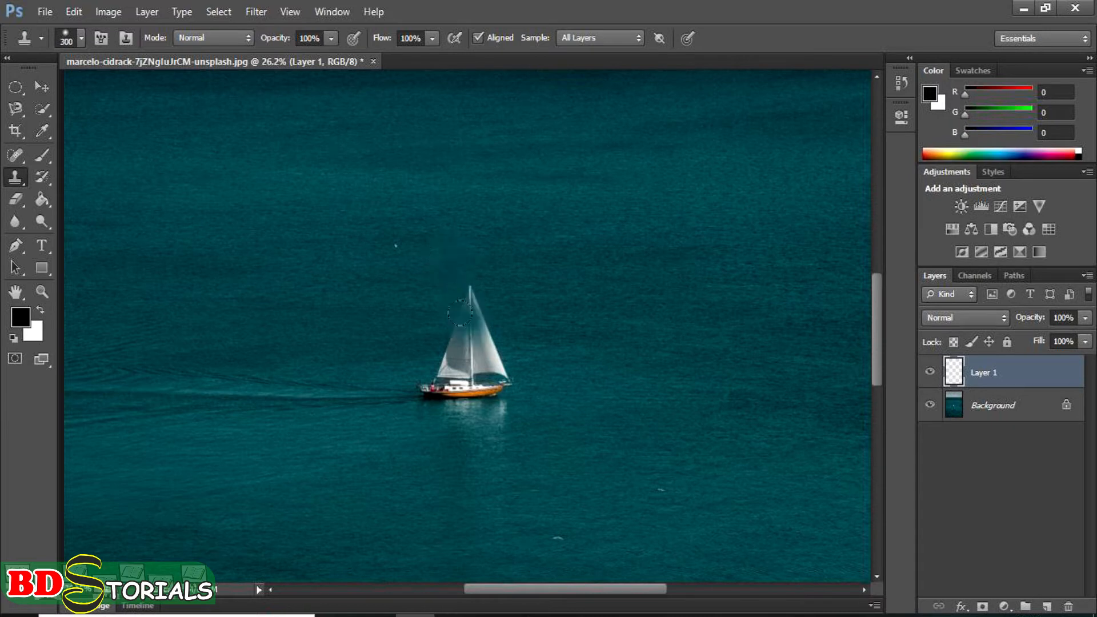
Step: Clone the sailboat and its wake onto the water above and to the left of the original, and undo it
alt+click(471, 370)
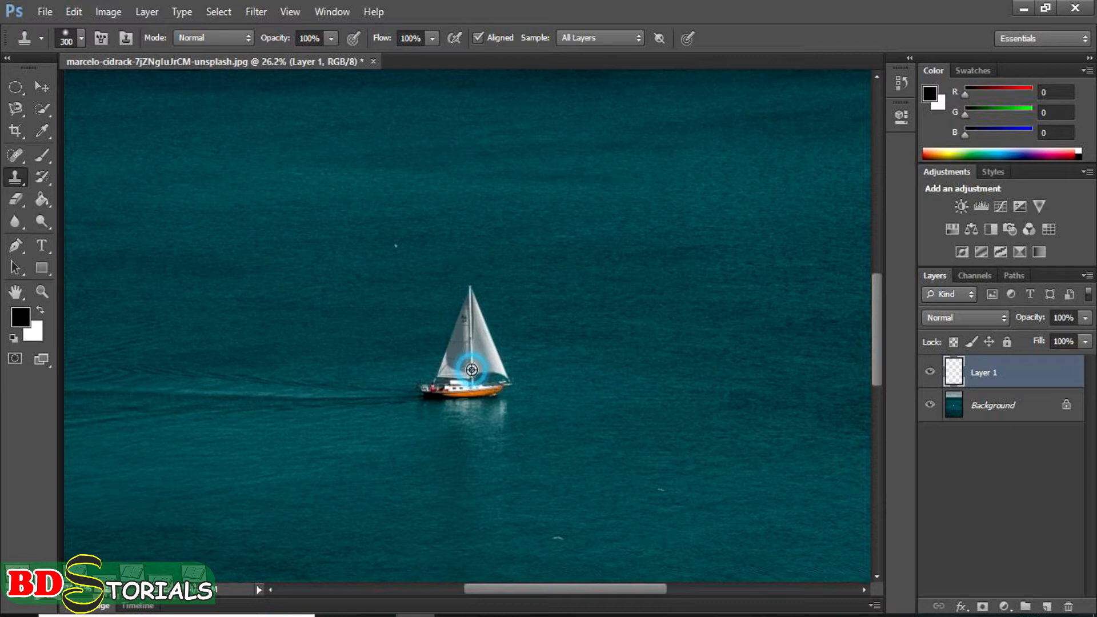
mouse_move(441, 245)
mouse_down()
mouse_move(362, 208)
mouse_move(369, 217)
mouse_move(372, 179)
mouse_move(357, 182)
mouse_move(348, 218)
mouse_move(393, 251)
mouse_move(381, 177)
mouse_move(352, 130)
mouse_move(309, 215)
mouse_move(349, 229)
mouse_move(398, 219)
mouse_move(400, 252)
mouse_move(329, 226)
mouse_move(337, 233)
mouse_up()
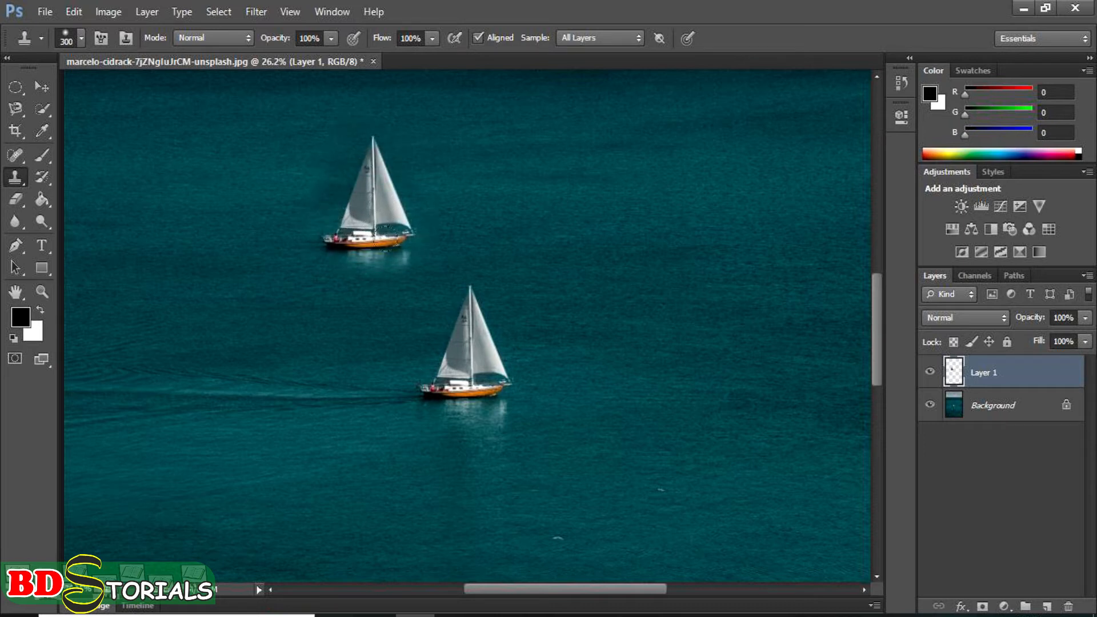
scroll(447, 258, down, 6)
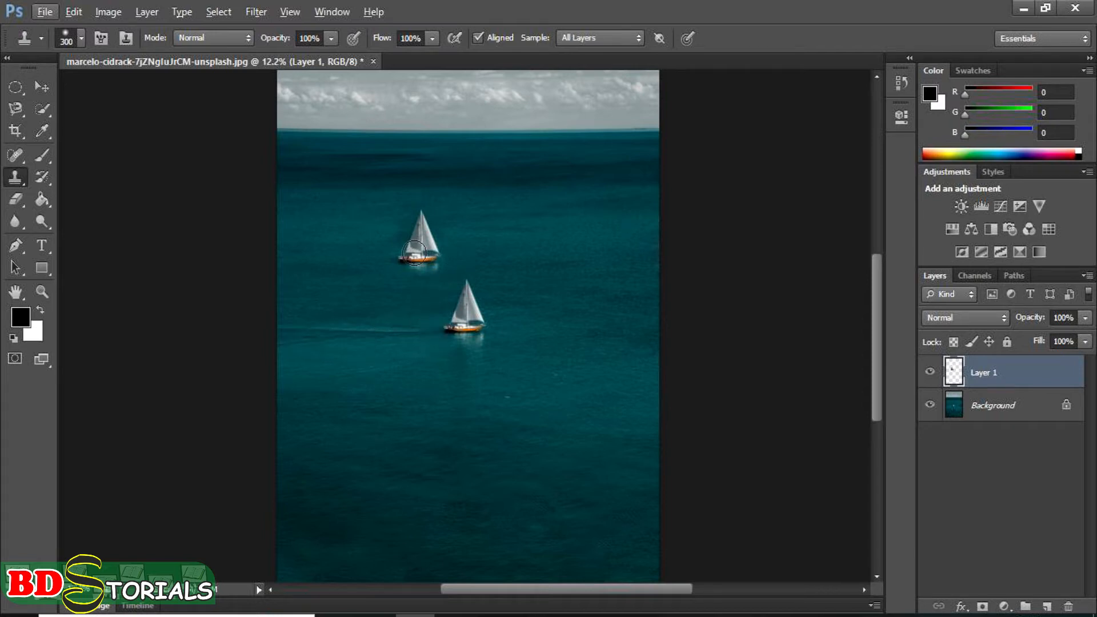
drag(413, 254, 289, 262)
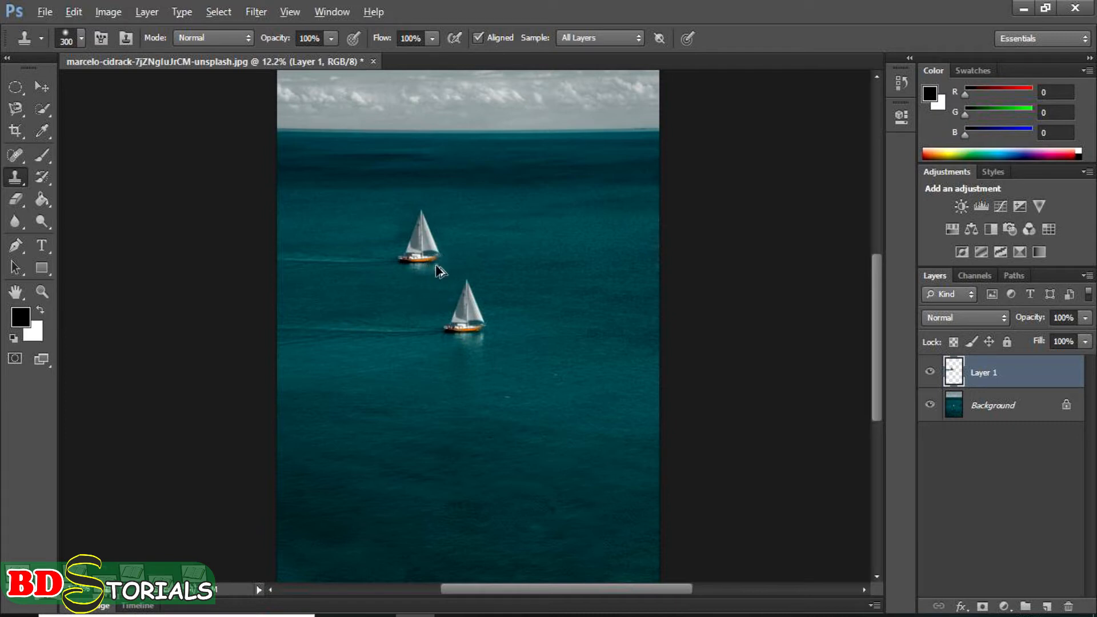
drag(438, 270, 437, 267)
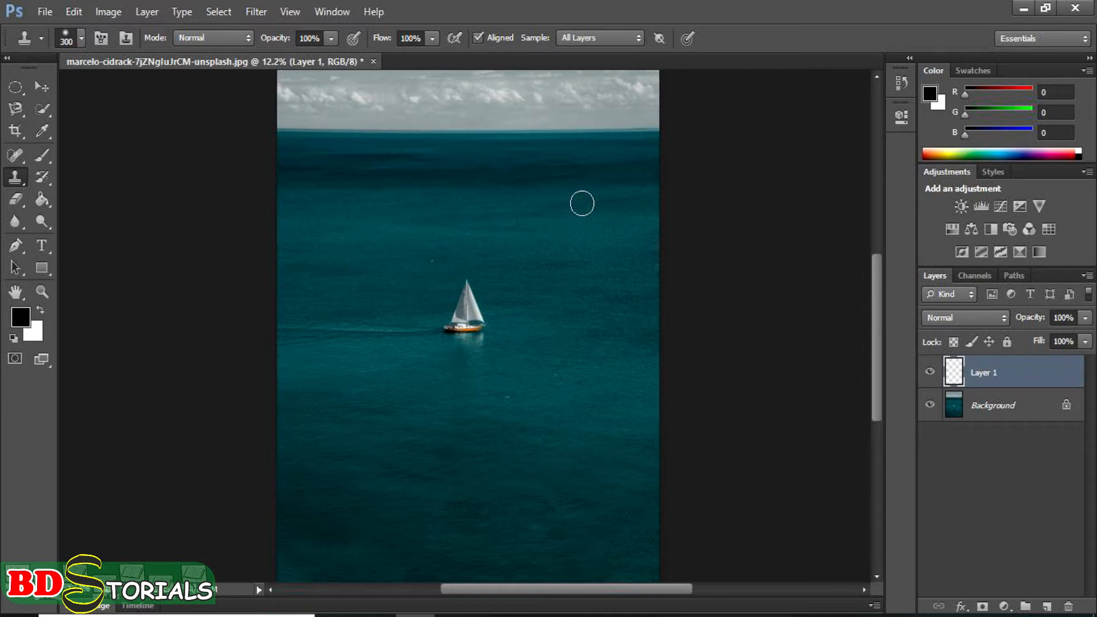
Step: Clone the sailboat and part of its wake onto the water near the horizon, right of the original, and undo it
drag(582, 207, 573, 218)
alt+click(463, 311)
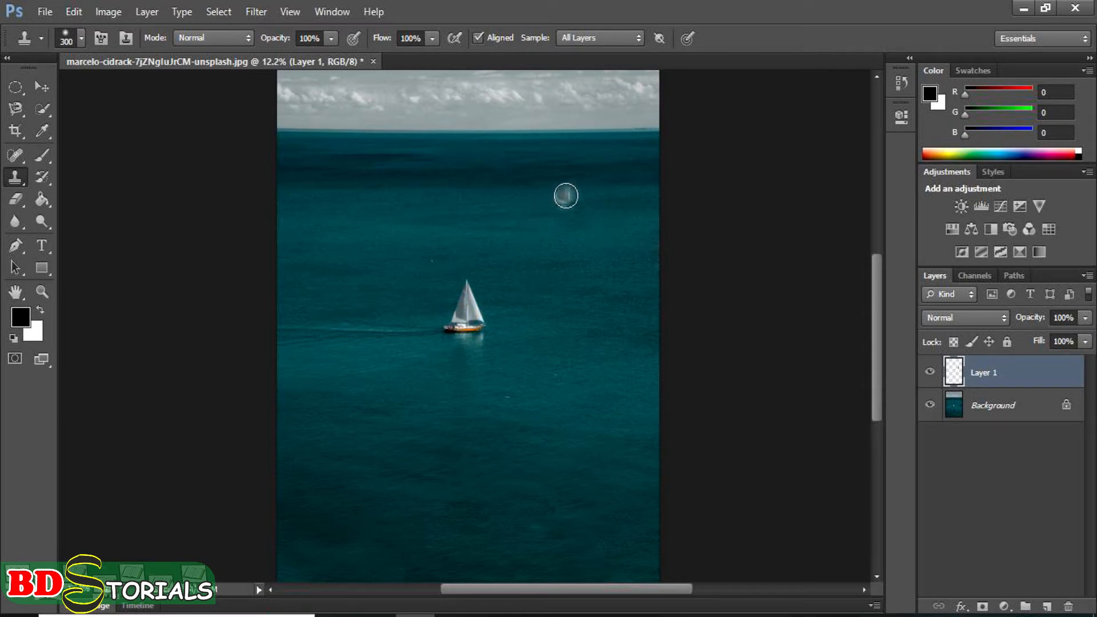
mouse_move(563, 196)
mouse_down()
mouse_move(564, 213)
mouse_move(565, 189)
mouse_move(553, 210)
mouse_up()
mouse_move(581, 203)
mouse_down()
mouse_move(571, 168)
mouse_move(552, 207)
mouse_move(588, 215)
mouse_move(496, 219)
mouse_up()
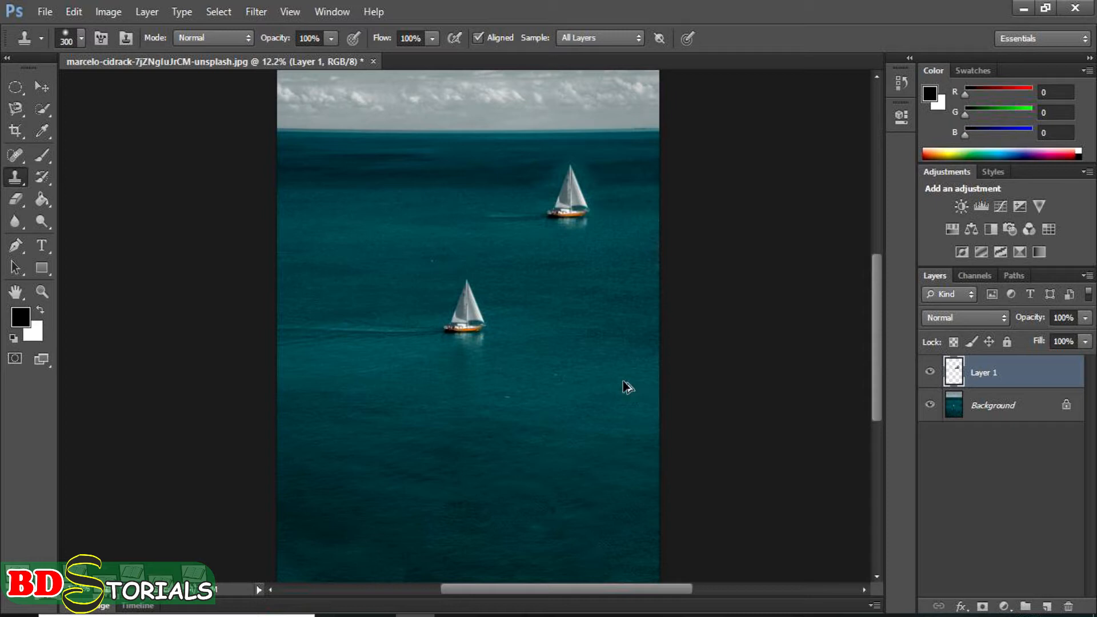
key(ctrl+alt+z)
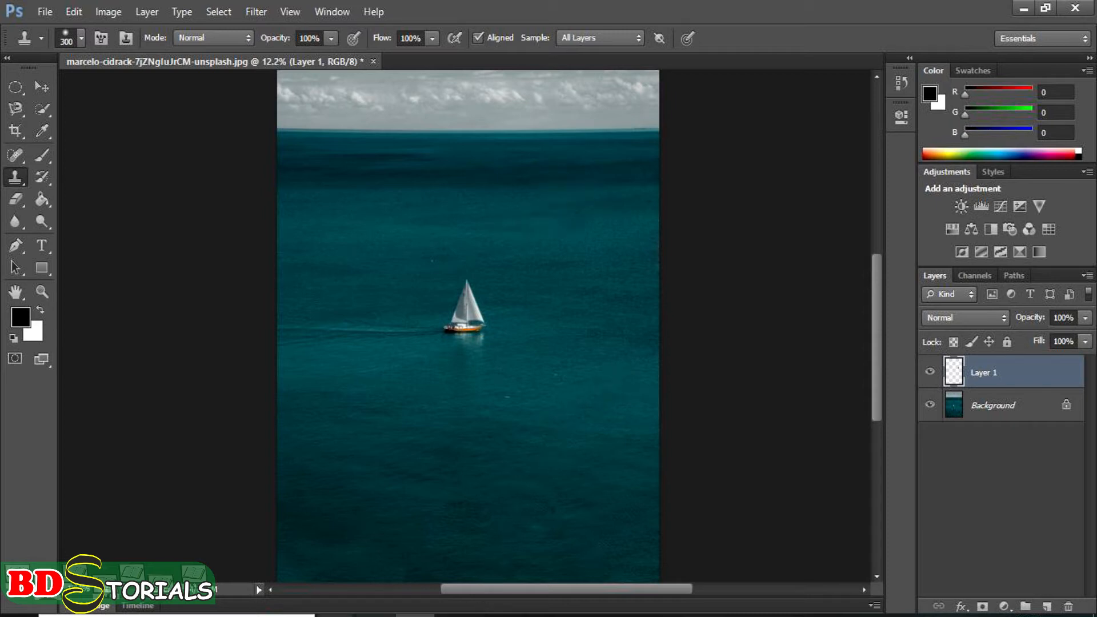
Step: Open the campfire photo from the PPI folder as a separate document in Photoshop
mouse_move(337, 612)
click(403, 580)
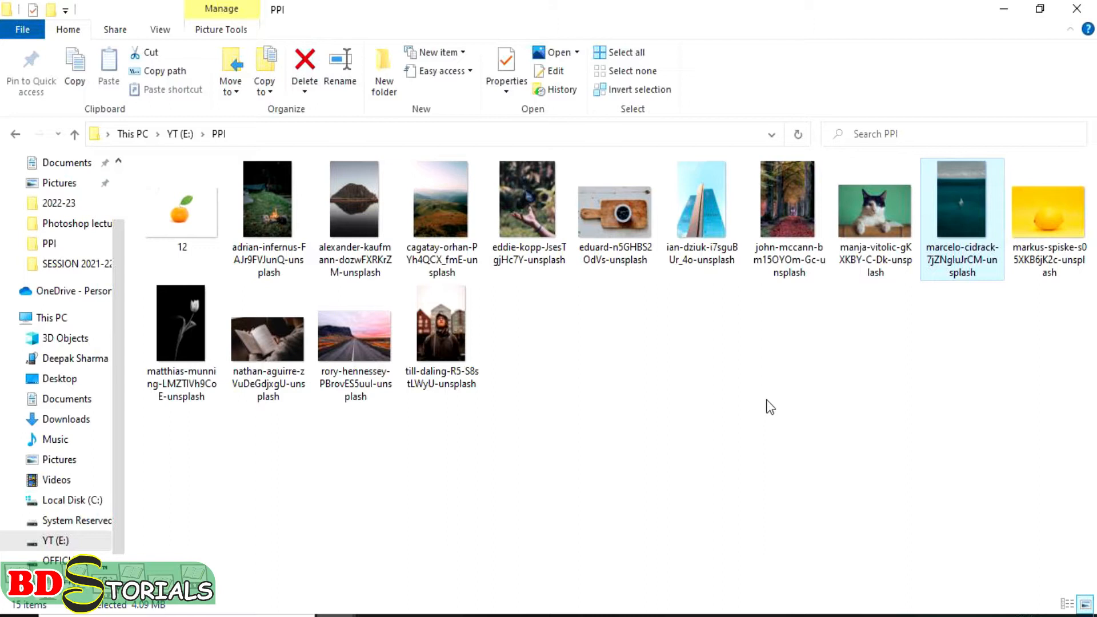
drag(280, 208, 492, 1)
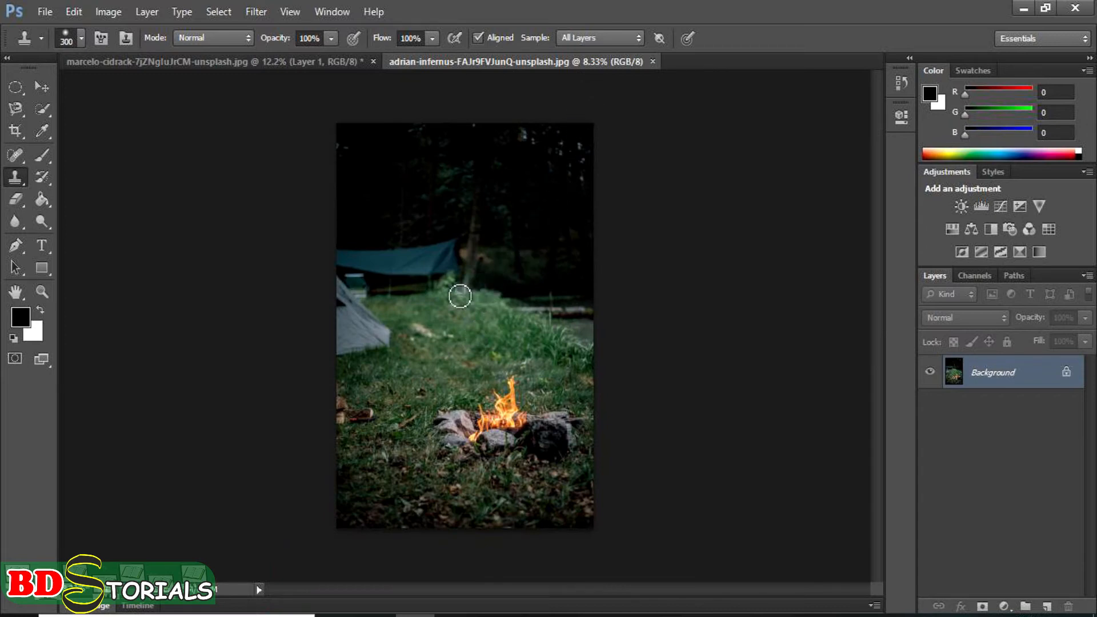
click(275, 64)
click(560, 60)
Step: Try a short clone stroke on the dark background of the campfire photo and undo it
mouse_move(548, 263)
mouse_down()
mouse_move(544, 233)
mouse_move(536, 262)
mouse_move(565, 258)
mouse_up()
key(ctrl+z)
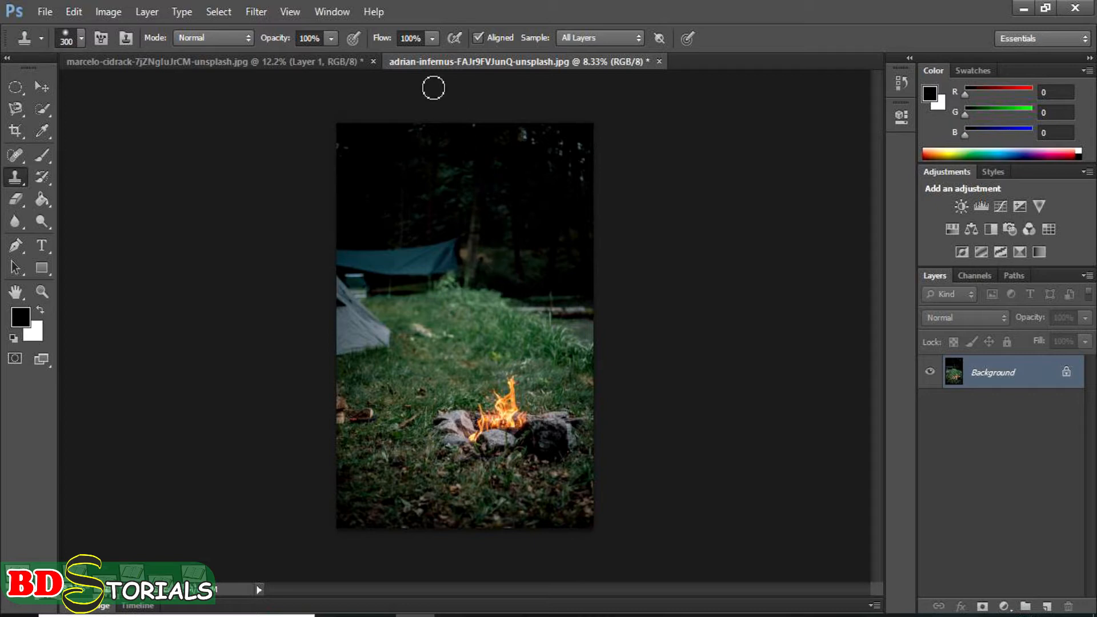
Step: Close the sailboat photo without saving and add a new empty layer to the campfire photo
click(373, 61)
click(546, 249)
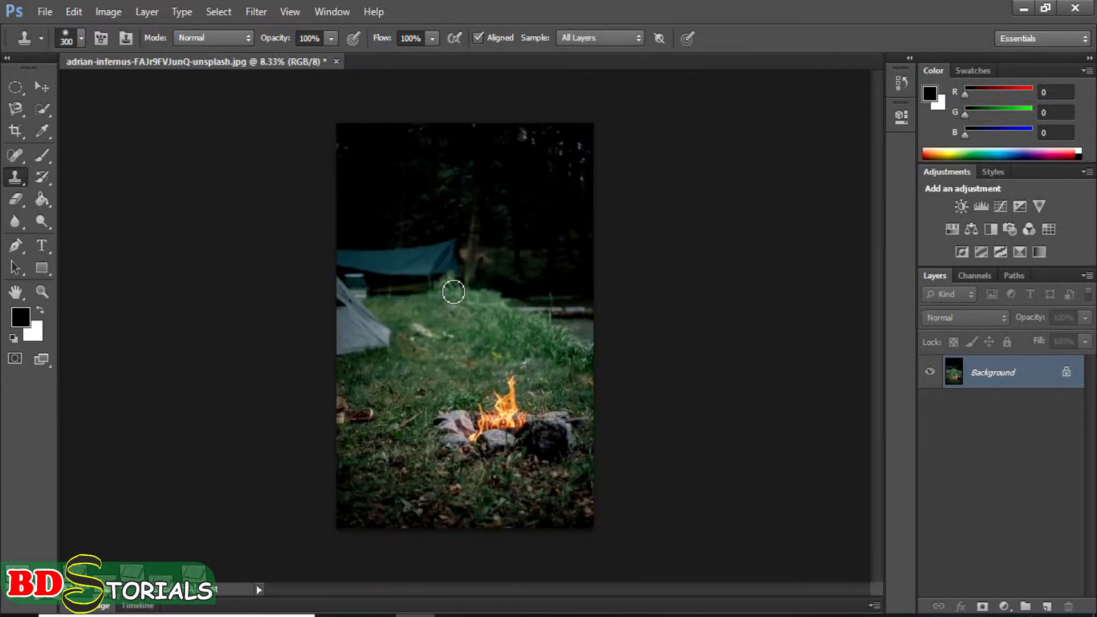
click(1046, 606)
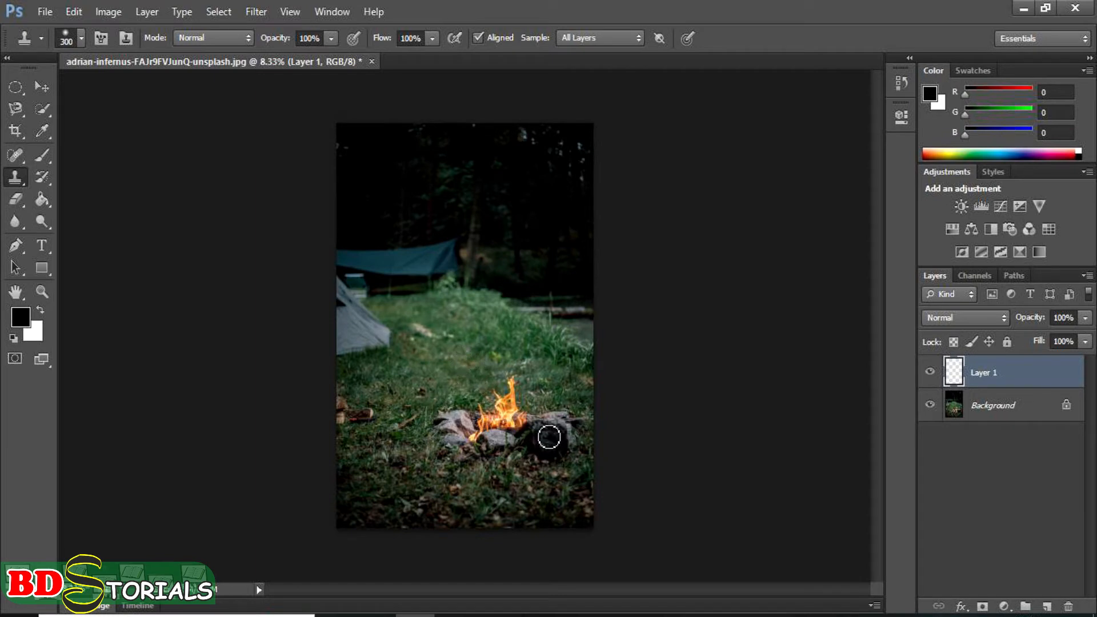
Step: Clone the leafy ground below the campfire over the front and side stones of the fire pit
scroll(549, 437, up, 3)
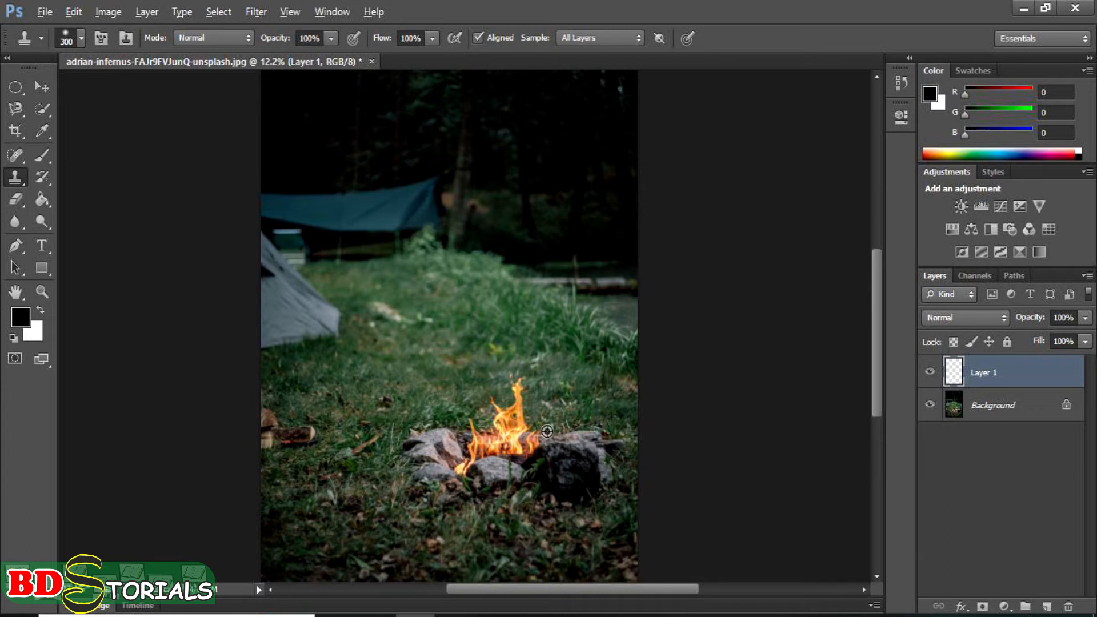
alt+click(547, 431)
drag(535, 491, 556, 360)
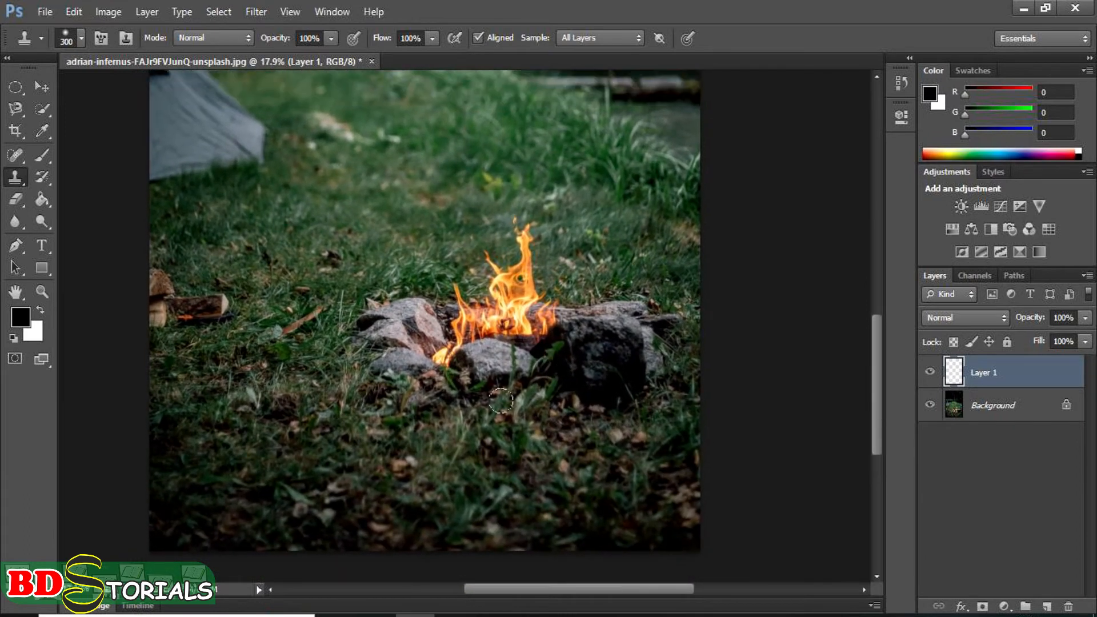
alt+click(505, 474)
mouse_move(503, 364)
mouse_down()
mouse_move(402, 377)
mouse_move(384, 332)
mouse_move(412, 369)
mouse_move(614, 361)
mouse_move(610, 374)
mouse_move(558, 382)
mouse_move(619, 385)
mouse_move(642, 377)
mouse_move(642, 337)
mouse_move(647, 321)
mouse_move(666, 324)
mouse_move(660, 309)
mouse_move(648, 320)
mouse_move(579, 317)
mouse_move(611, 322)
mouse_move(633, 306)
mouse_move(593, 315)
mouse_move(581, 343)
mouse_move(594, 373)
mouse_move(633, 373)
mouse_up()
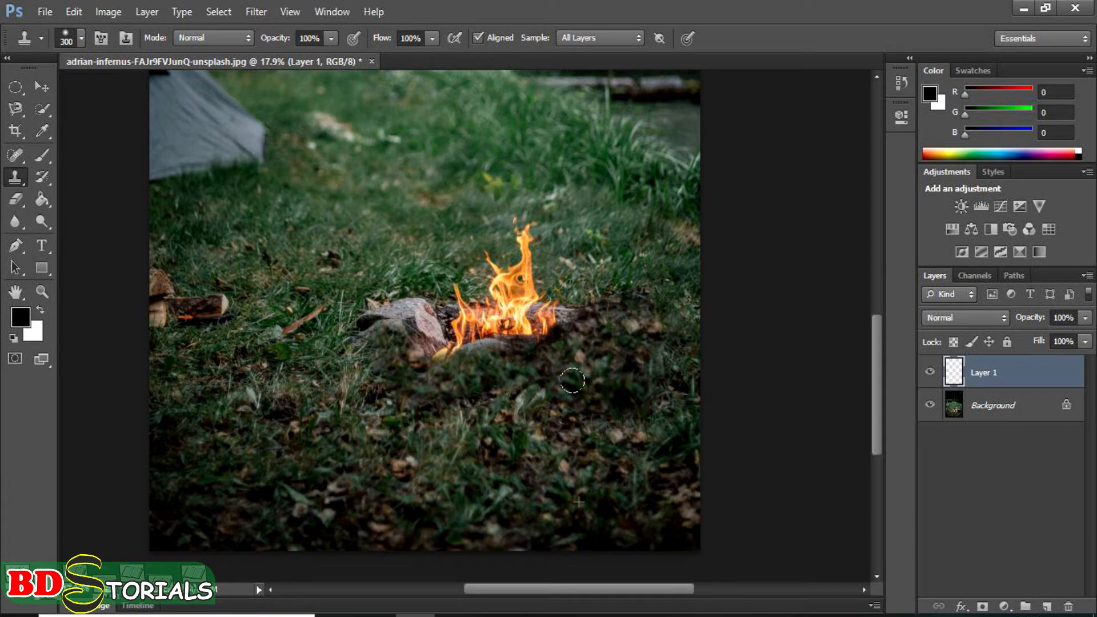
mouse_move(361, 334)
mouse_down()
mouse_move(352, 371)
mouse_move(360, 386)
mouse_move(394, 400)
mouse_move(481, 394)
mouse_move(507, 412)
mouse_up()
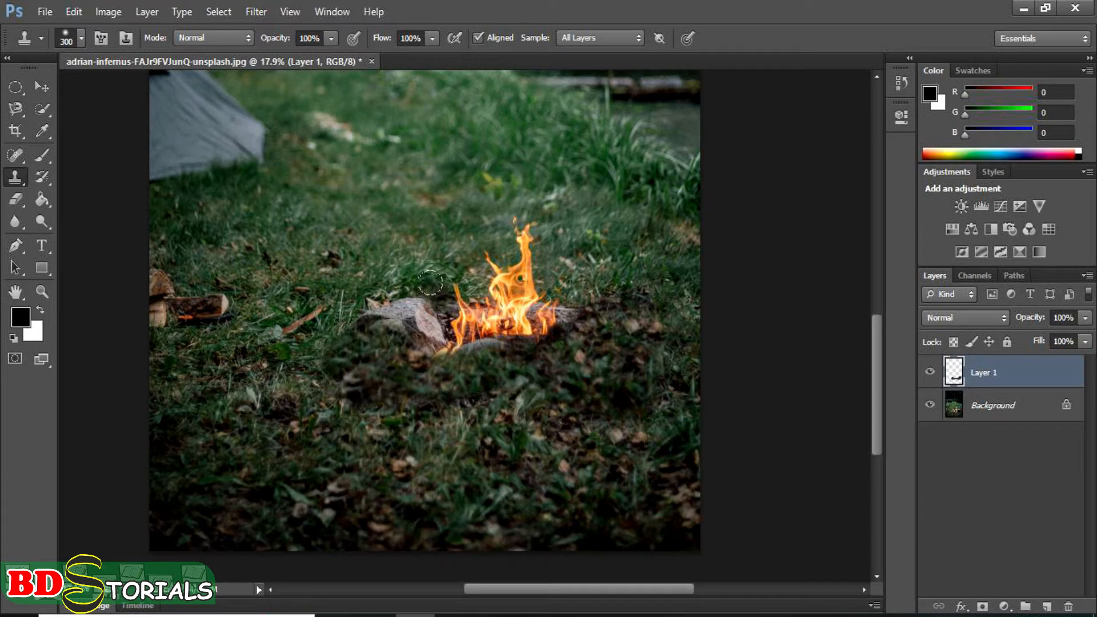
Step: Clone the grass behind the campfire over the flames and rear stones, and leafy ground over the remaining fire
alt+click(459, 194)
mouse_move(429, 273)
mouse_down()
mouse_move(504, 274)
mouse_move(519, 259)
mouse_move(522, 220)
mouse_move(528, 243)
mouse_move(492, 248)
mouse_move(467, 272)
mouse_move(553, 307)
mouse_move(514, 316)
mouse_move(401, 301)
mouse_up()
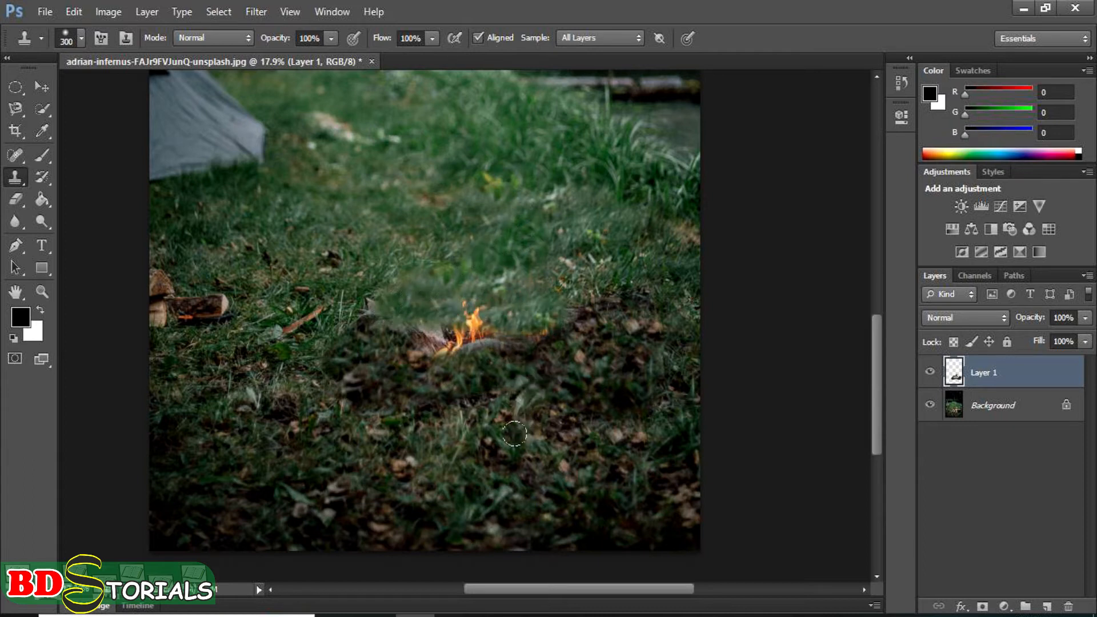
alt+click(494, 431)
mouse_move(486, 333)
mouse_down()
mouse_move(428, 318)
mouse_move(479, 317)
mouse_move(453, 319)
mouse_move(474, 334)
mouse_move(412, 344)
mouse_move(538, 348)
mouse_move(491, 374)
mouse_up()
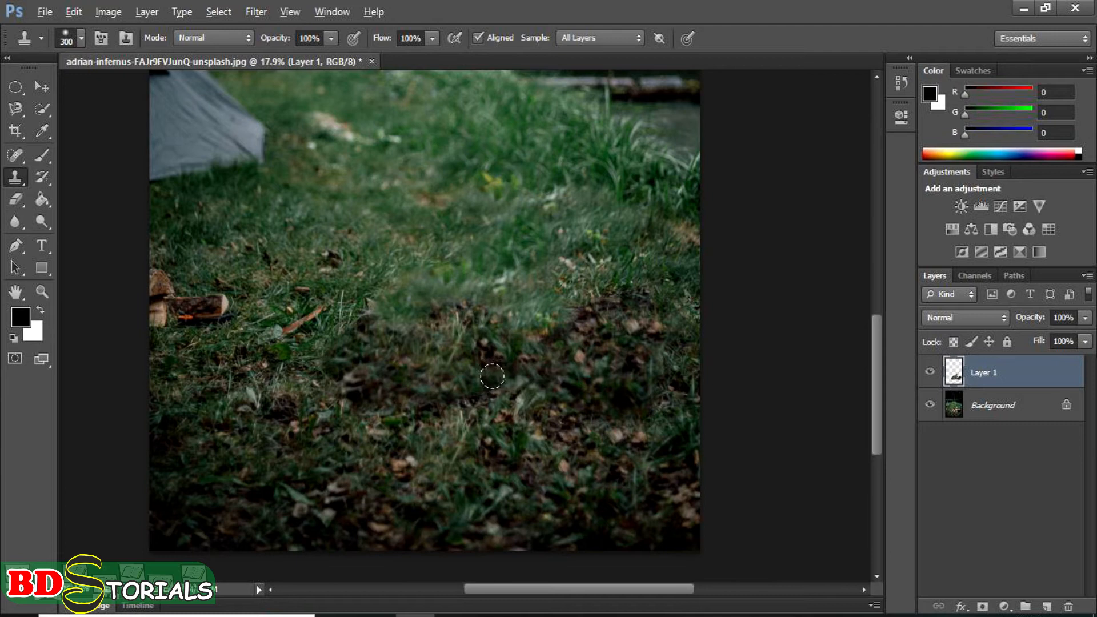
Step: Try cloning the small twig beside the firewood onto the middle of the grass with aligned sampling, and undo the stroke
scroll(491, 375, down, 4)
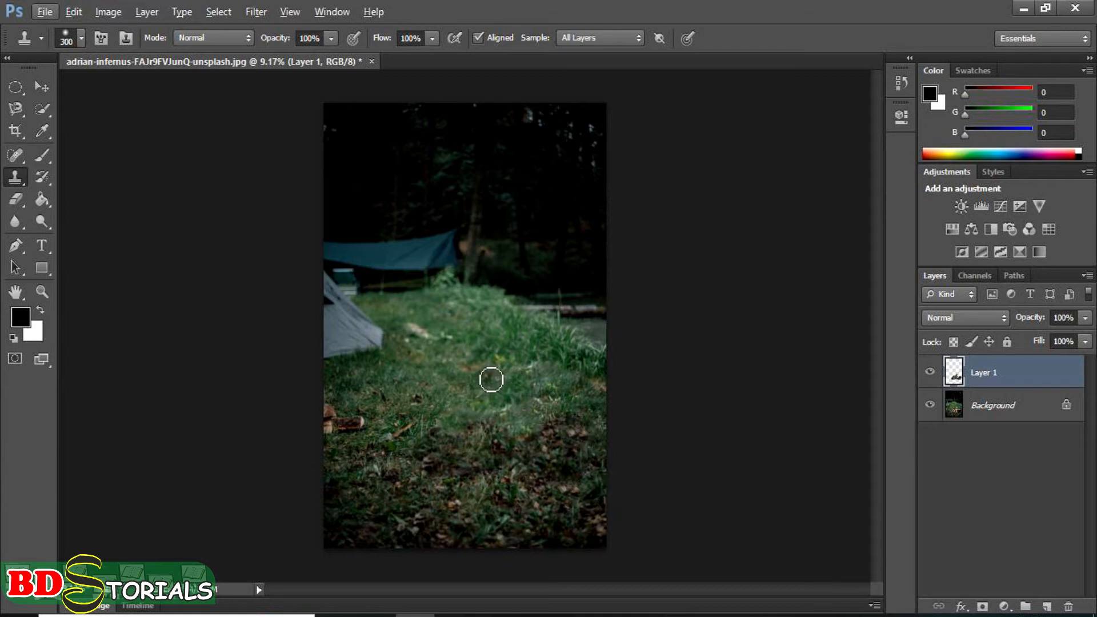
scroll(494, 380, up, 4)
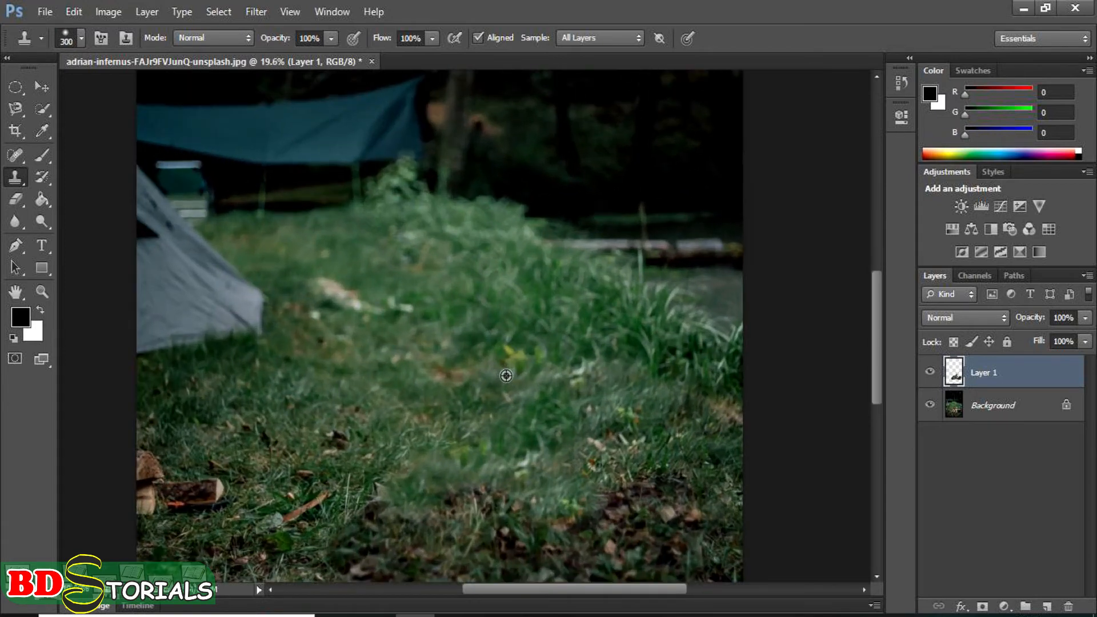
scroll(507, 376, down, 3)
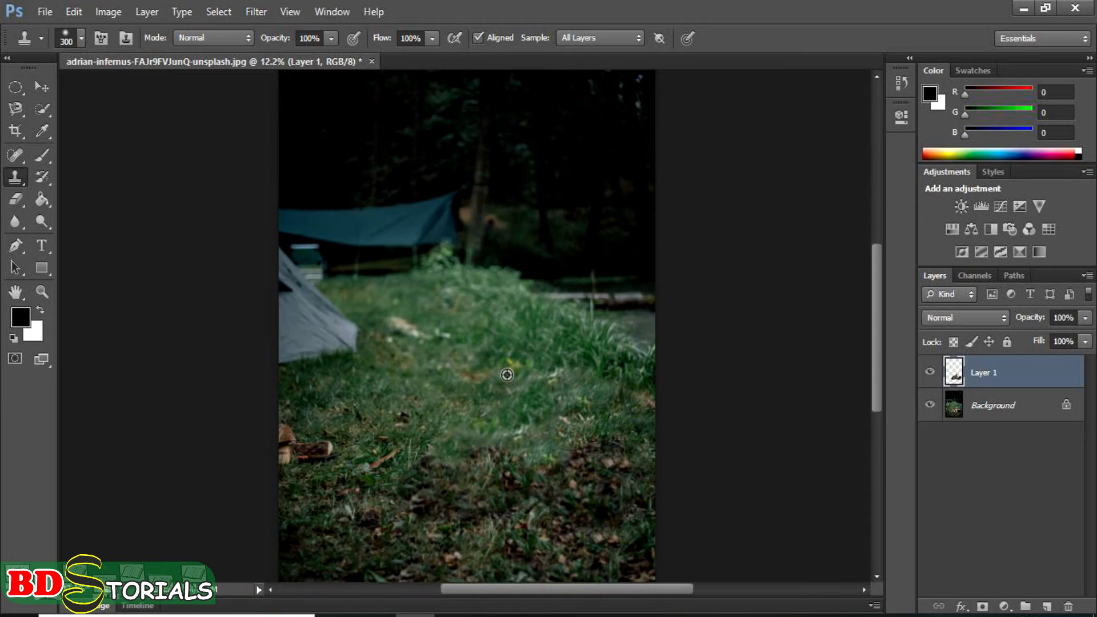
scroll(506, 375, up, 1)
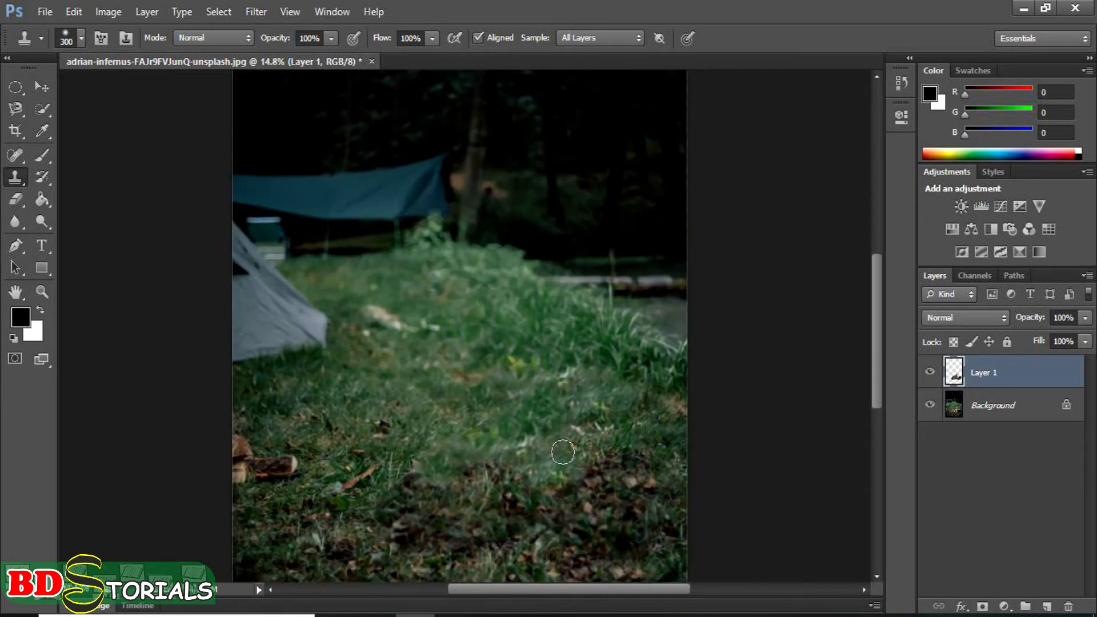
alt+click(358, 477)
click(452, 346)
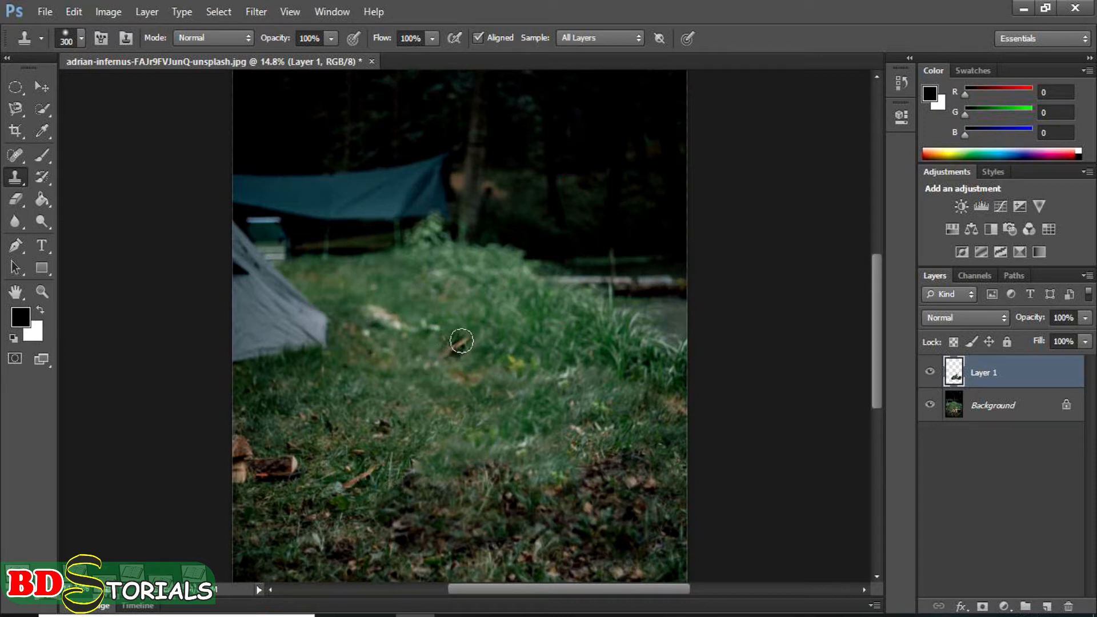
drag(453, 343, 546, 313)
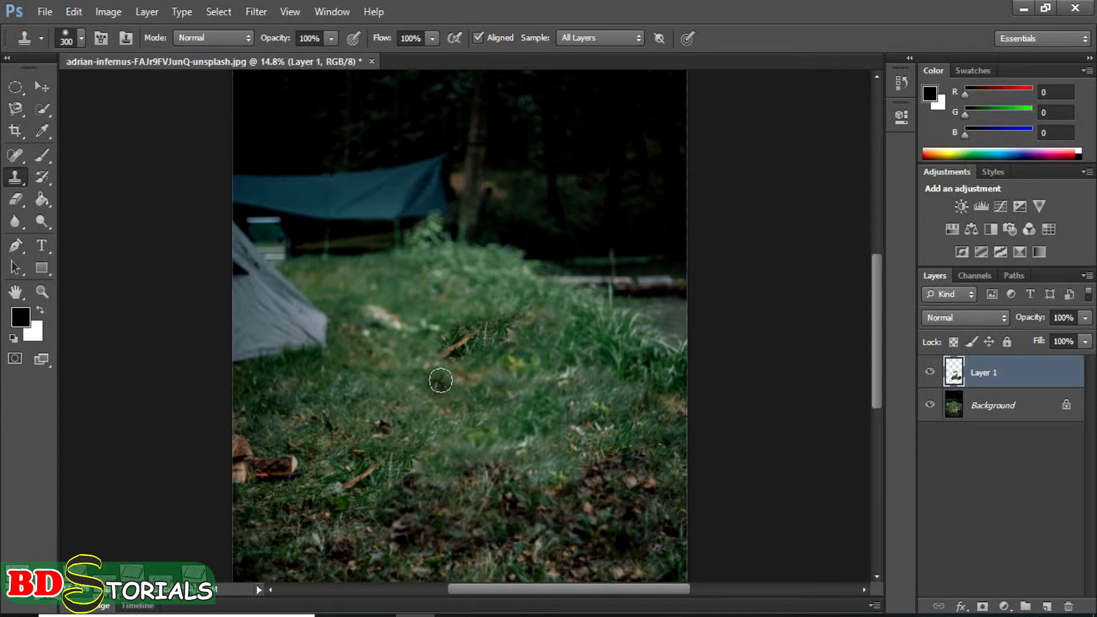
key(ctrl+z)
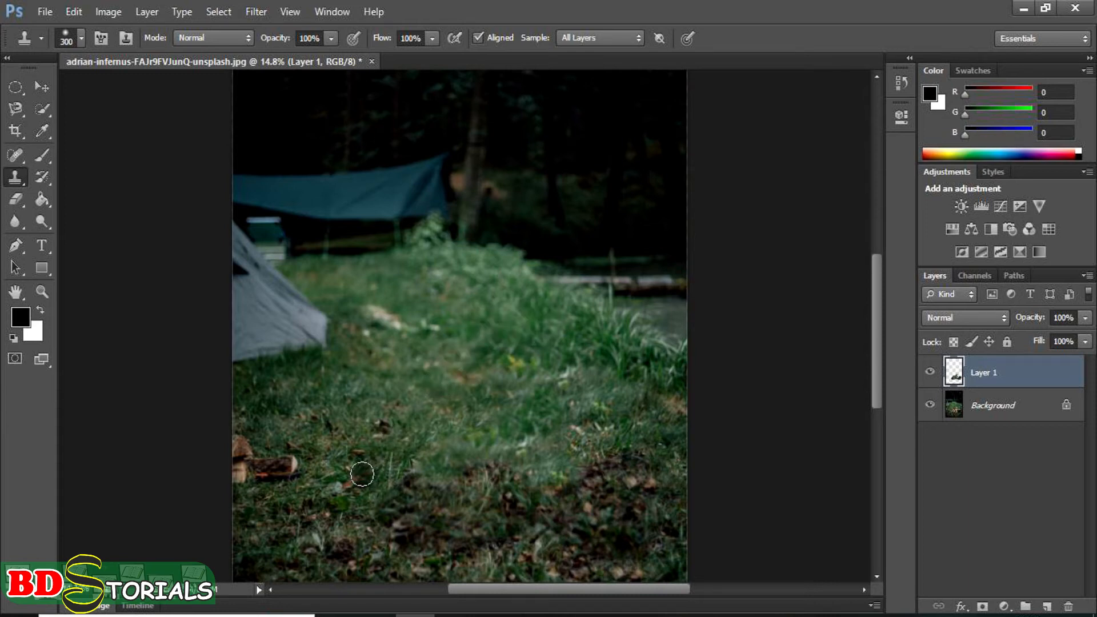
Step: Resample the twig, stamp a single copy of it onto the middle of the grass, and turn off aligned sampling
click(361, 474)
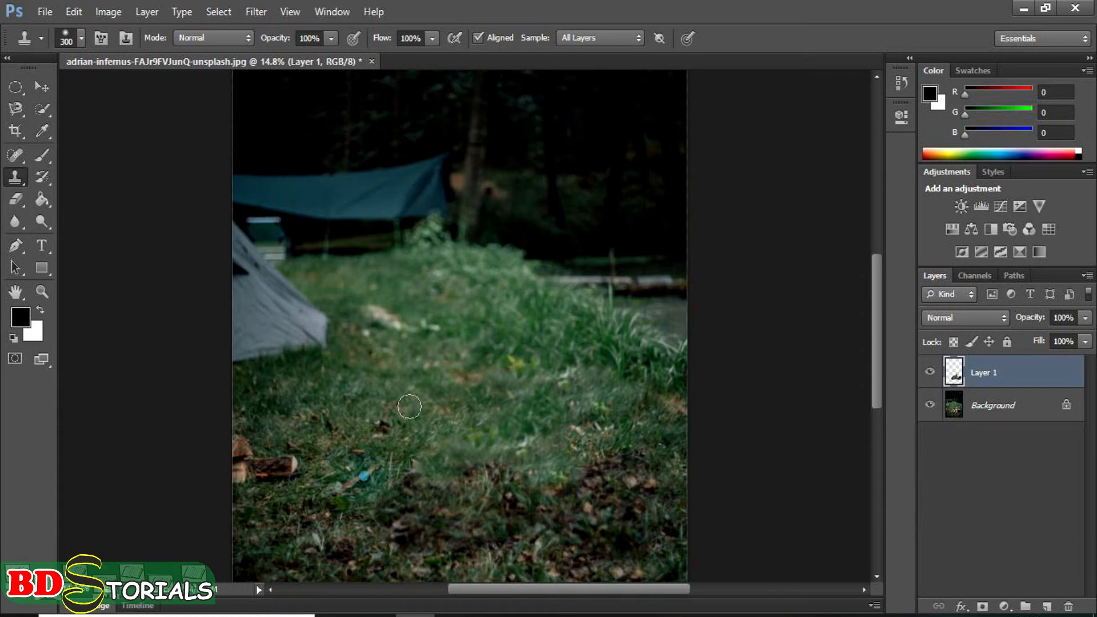
click(447, 345)
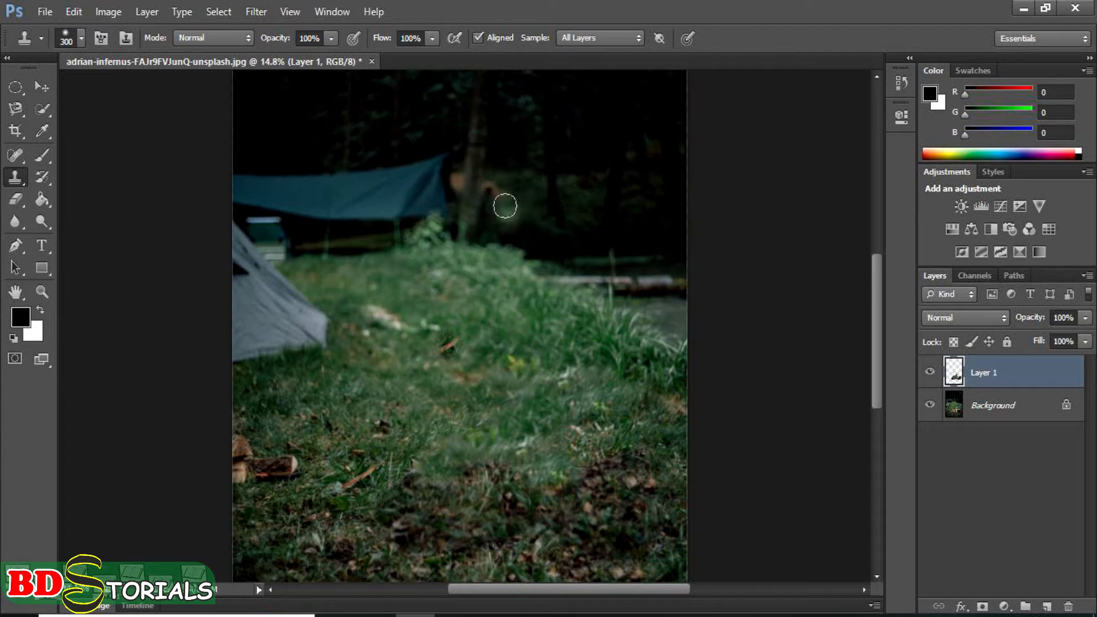
click(478, 37)
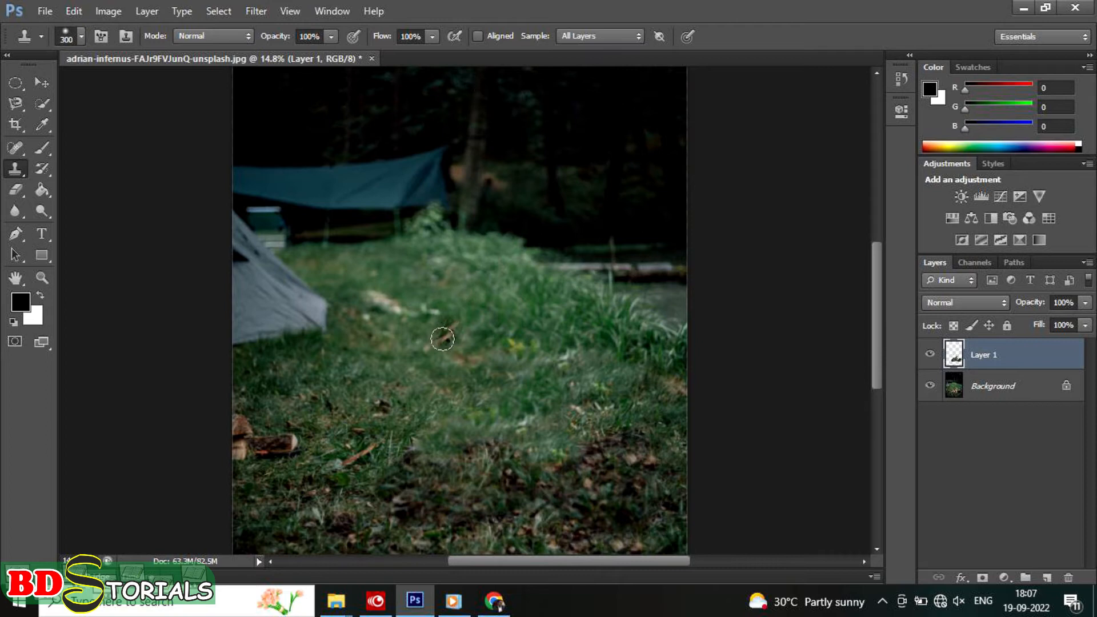
Step: Sample the twig again and stamp repeated copies of it at scattered spots across the grass
alt+click(361, 454)
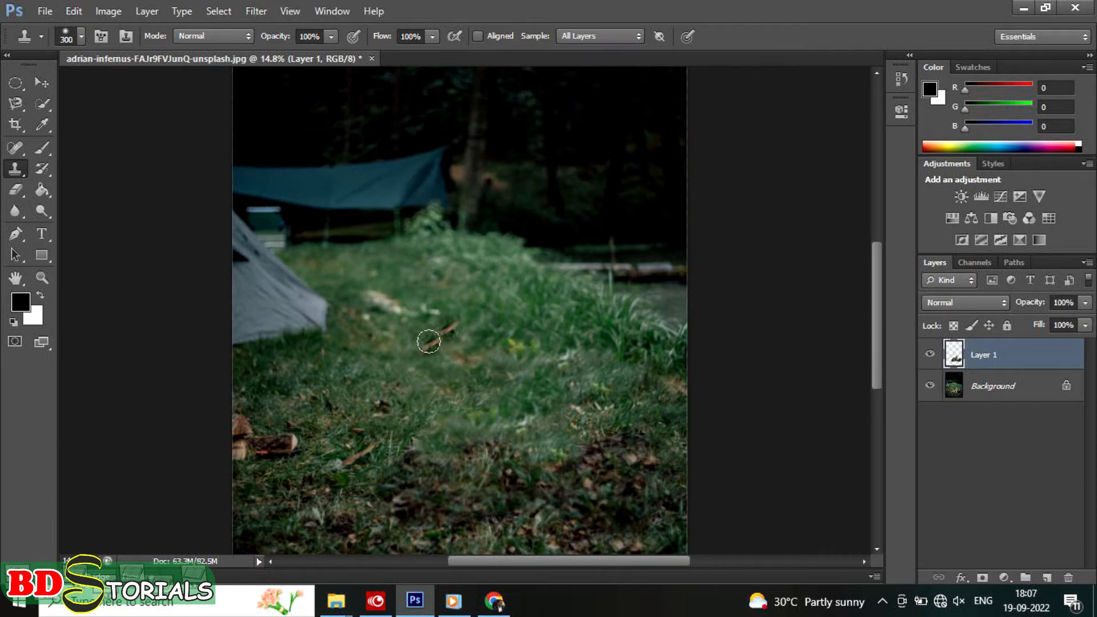
click(420, 310)
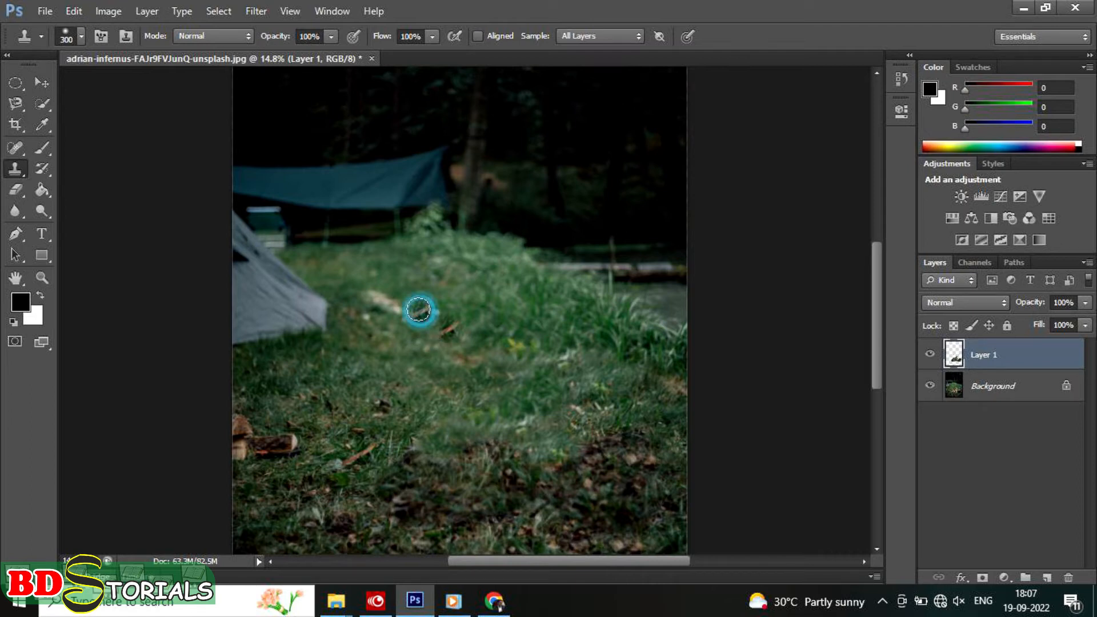
click(524, 329)
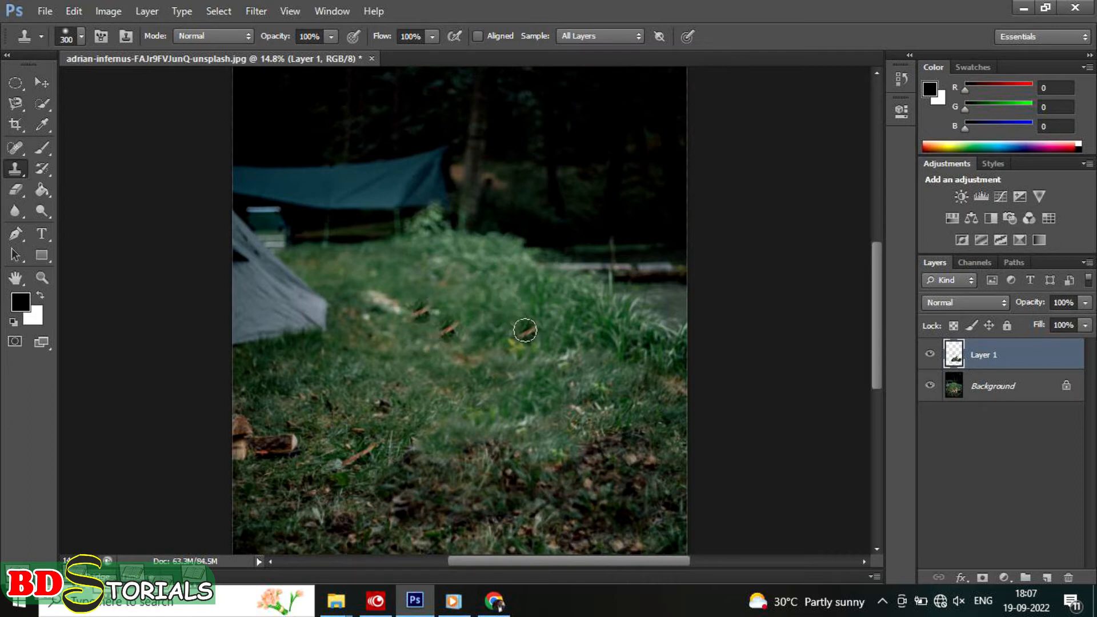
click(528, 333)
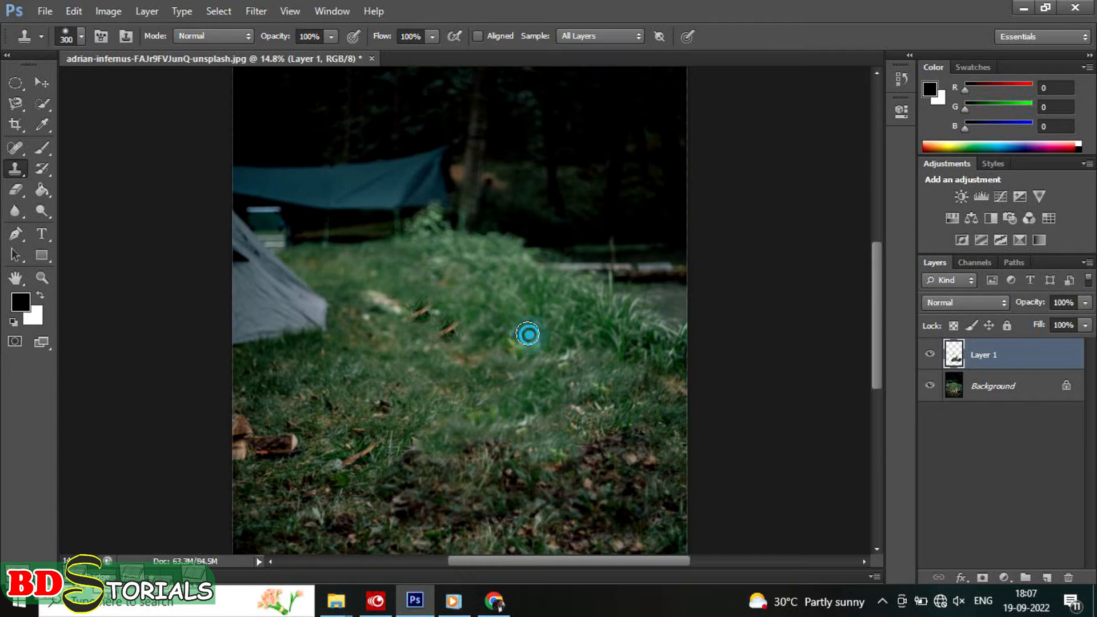
click(497, 404)
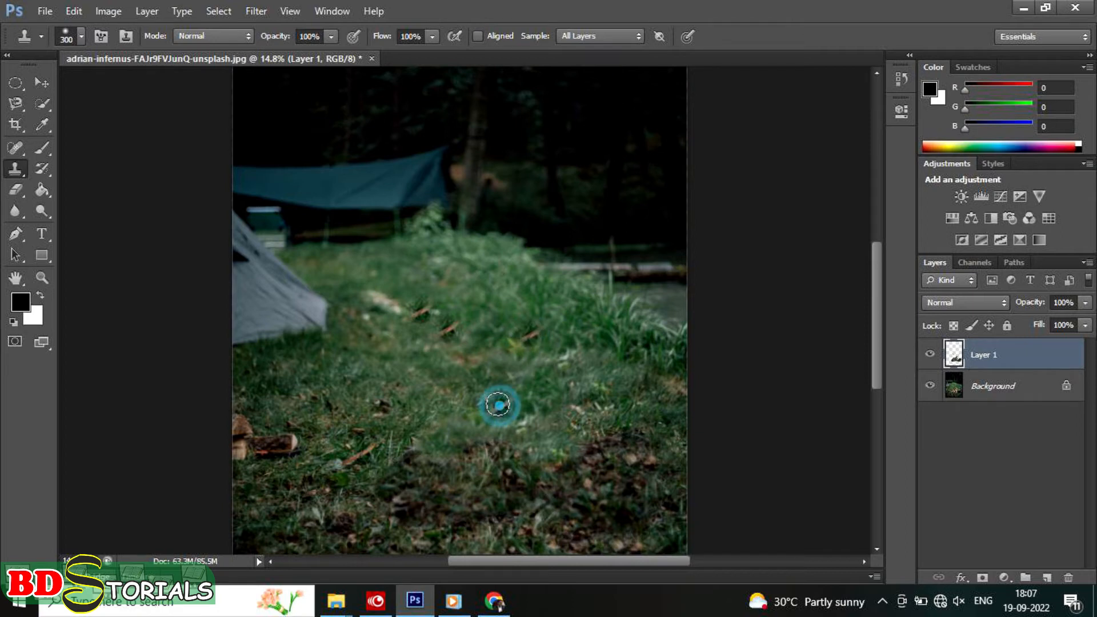
click(457, 387)
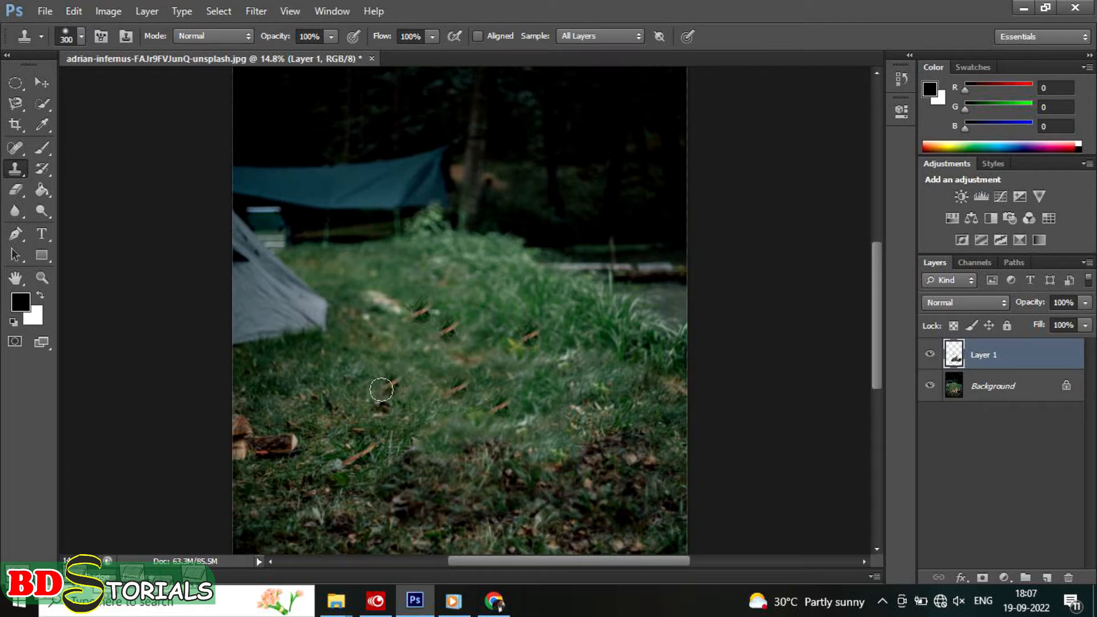
click(383, 358)
click(493, 298)
click(589, 376)
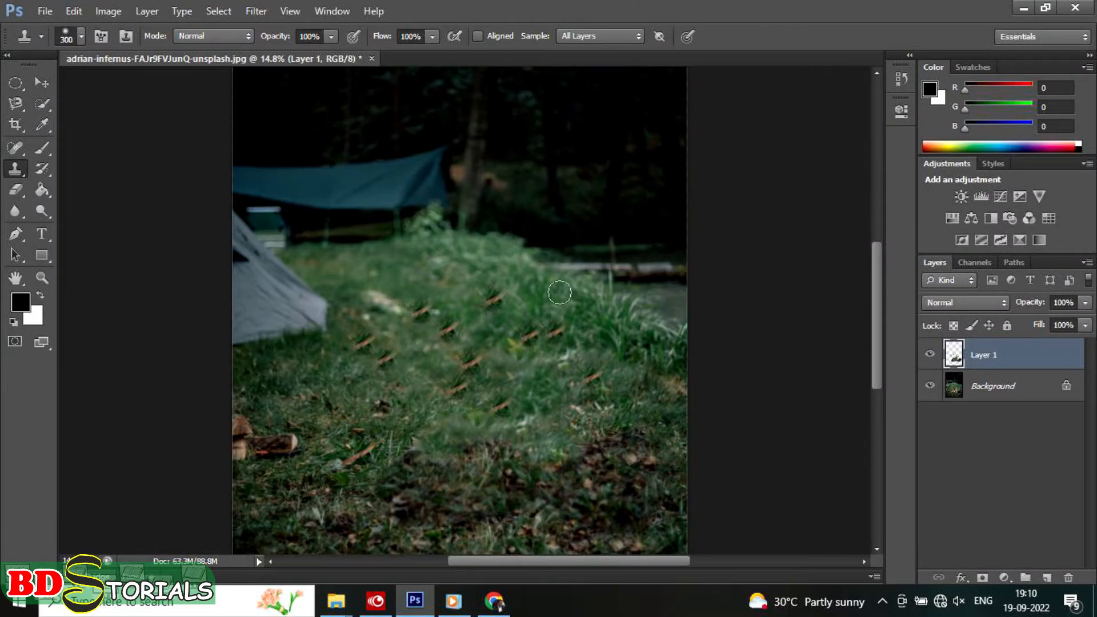
Step: Show the Clone Source panel and detach it as a floating panel beside the photo
right_click(495, 300)
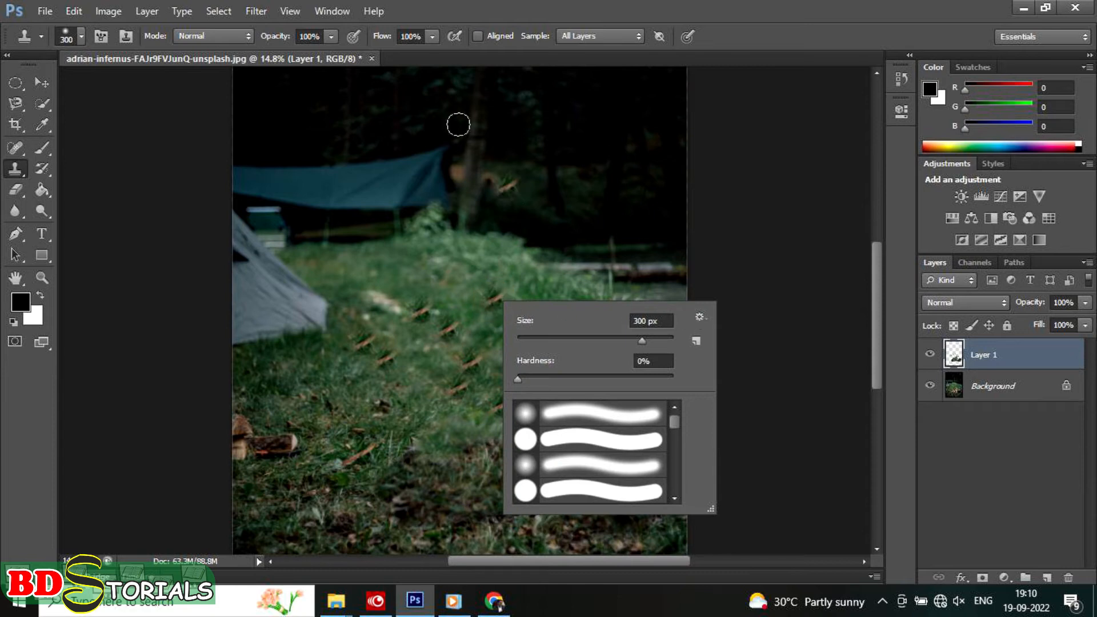
click(330, 12)
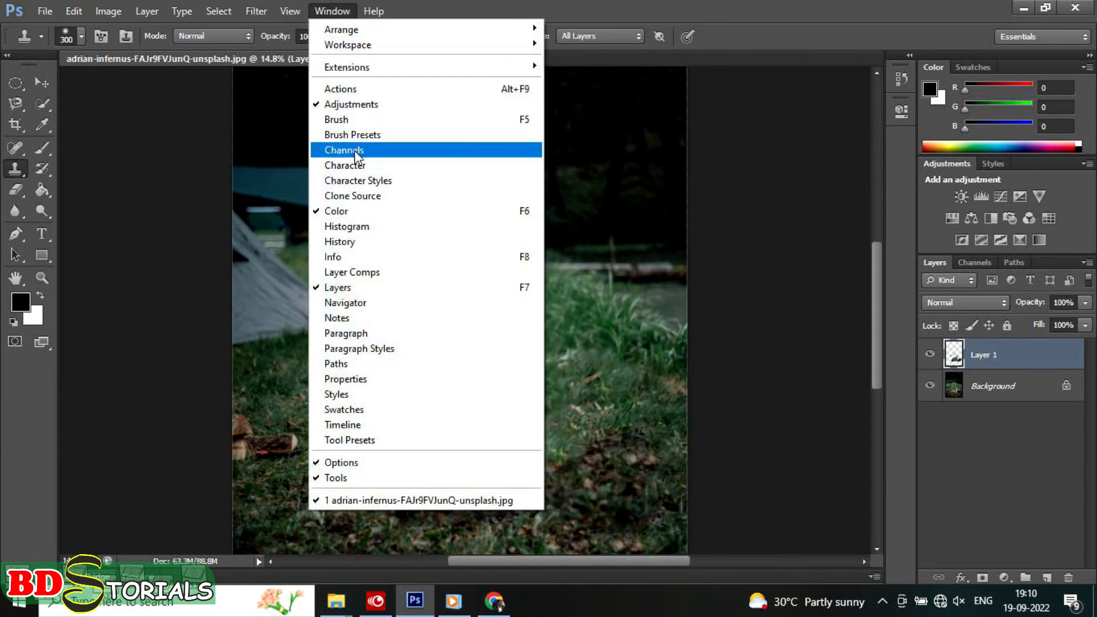
click(363, 197)
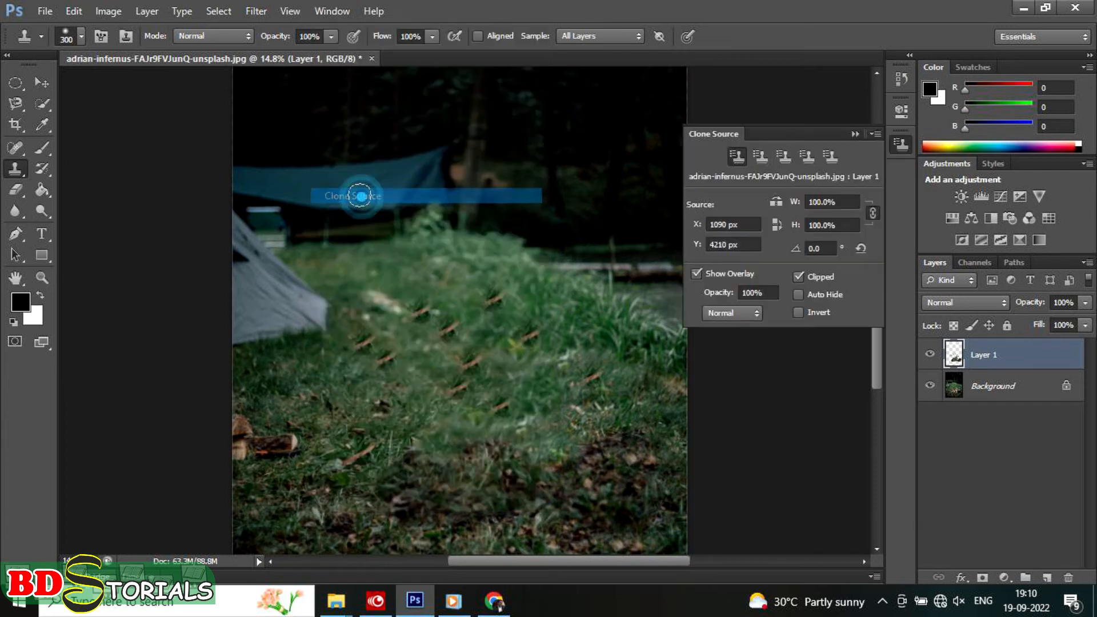
drag(808, 132, 806, 122)
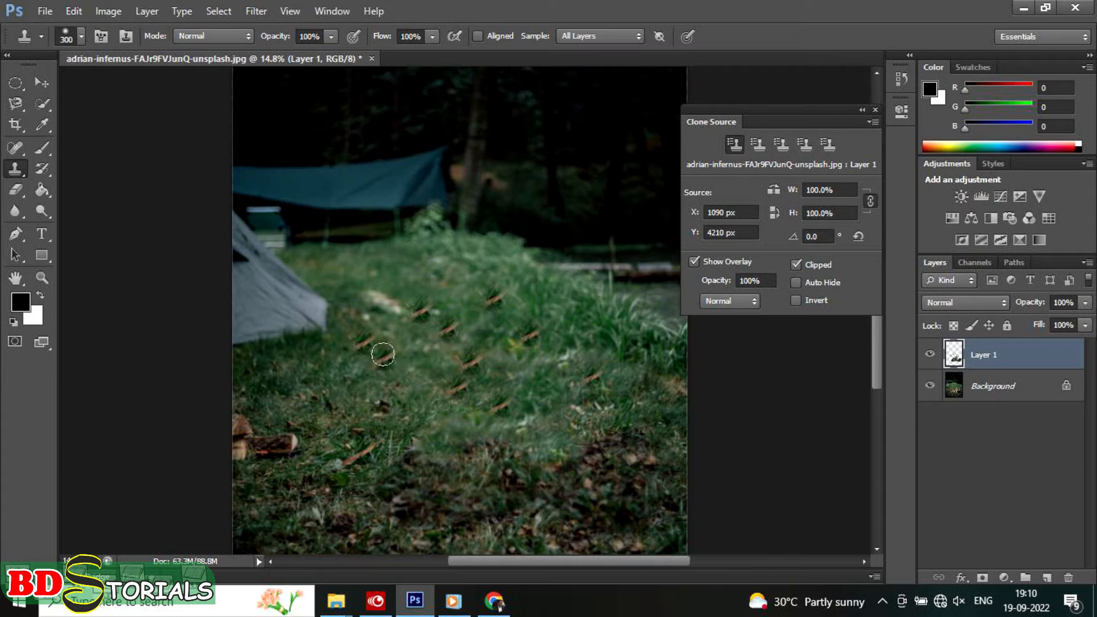
Step: Define the dry leaves in the right foreground as the second clone source and stamp copies across the grass
click(757, 145)
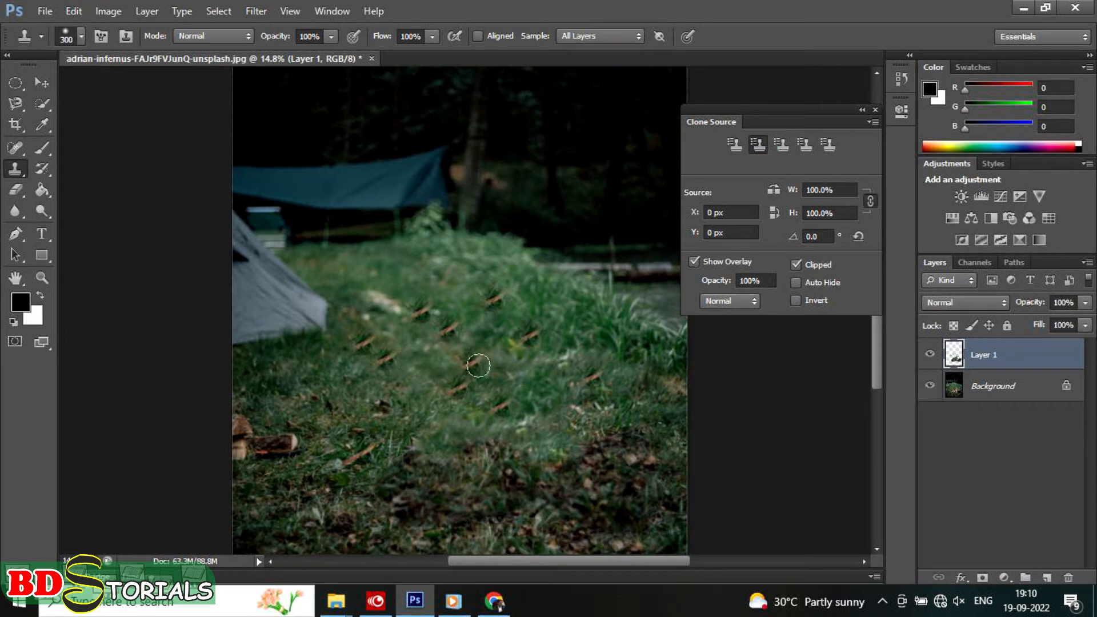
alt+click(638, 457)
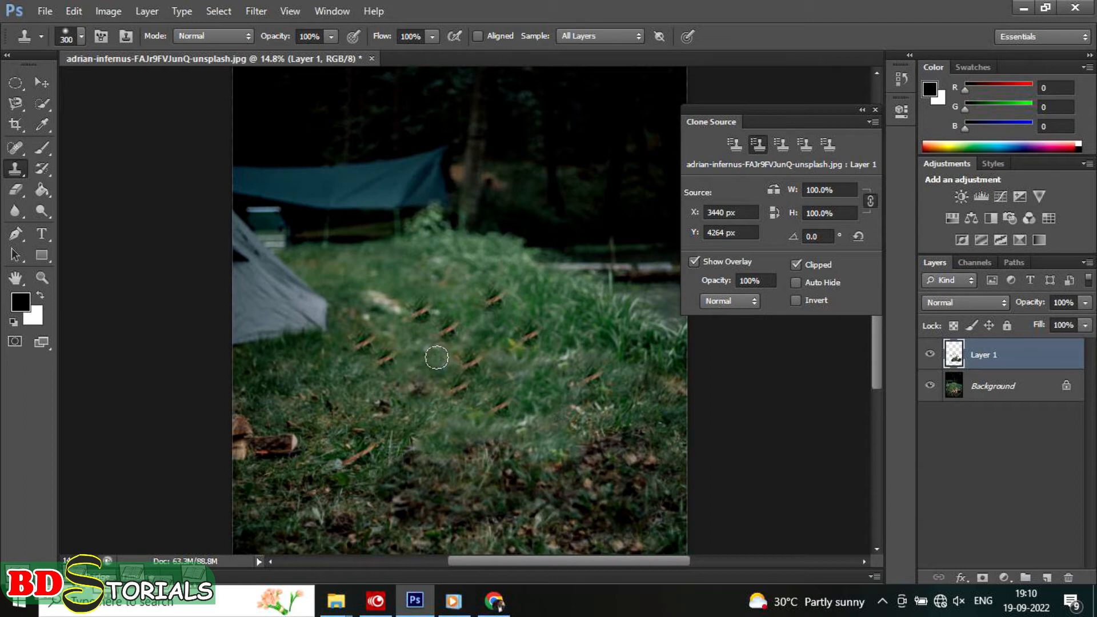
click(459, 298)
click(423, 285)
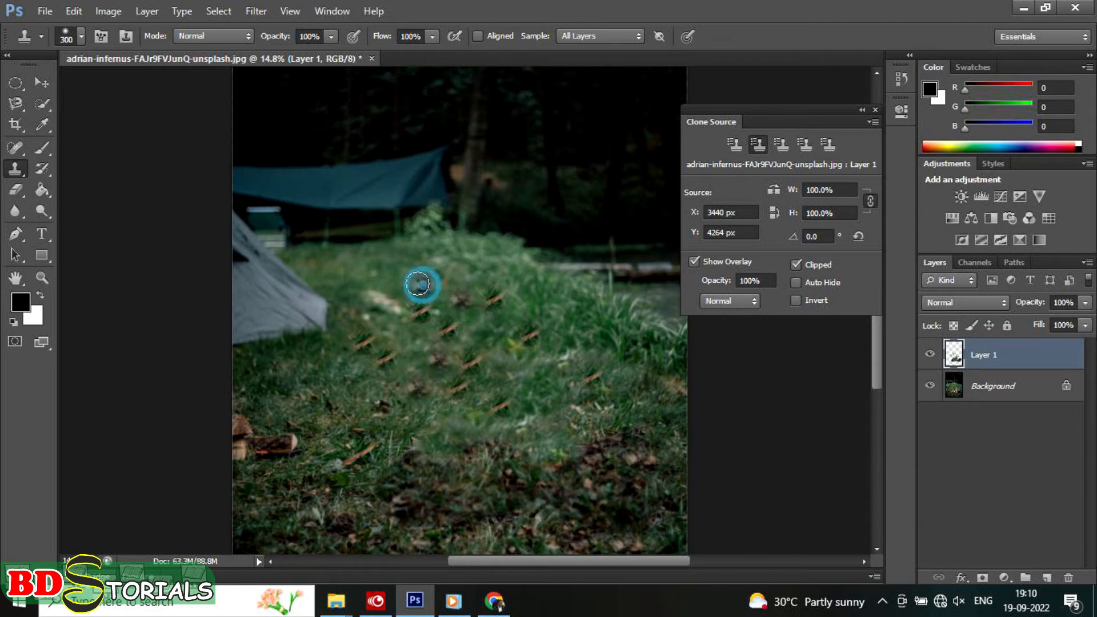
click(387, 290)
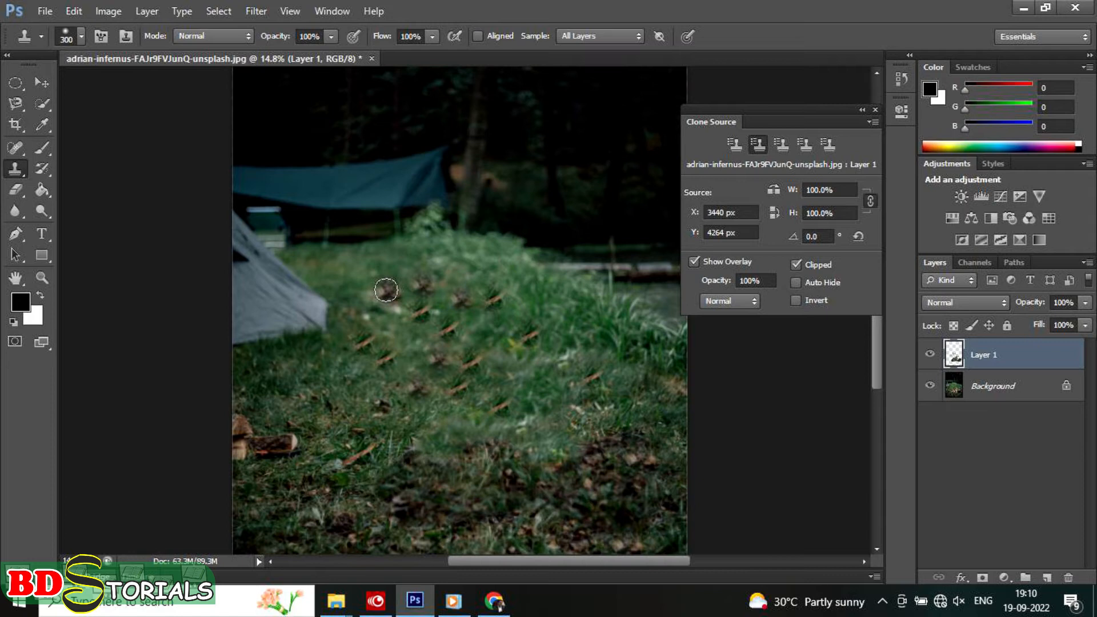
Step: Switch back to the first clone source and stamp more copies of the twig along the far edge of the grass
click(735, 144)
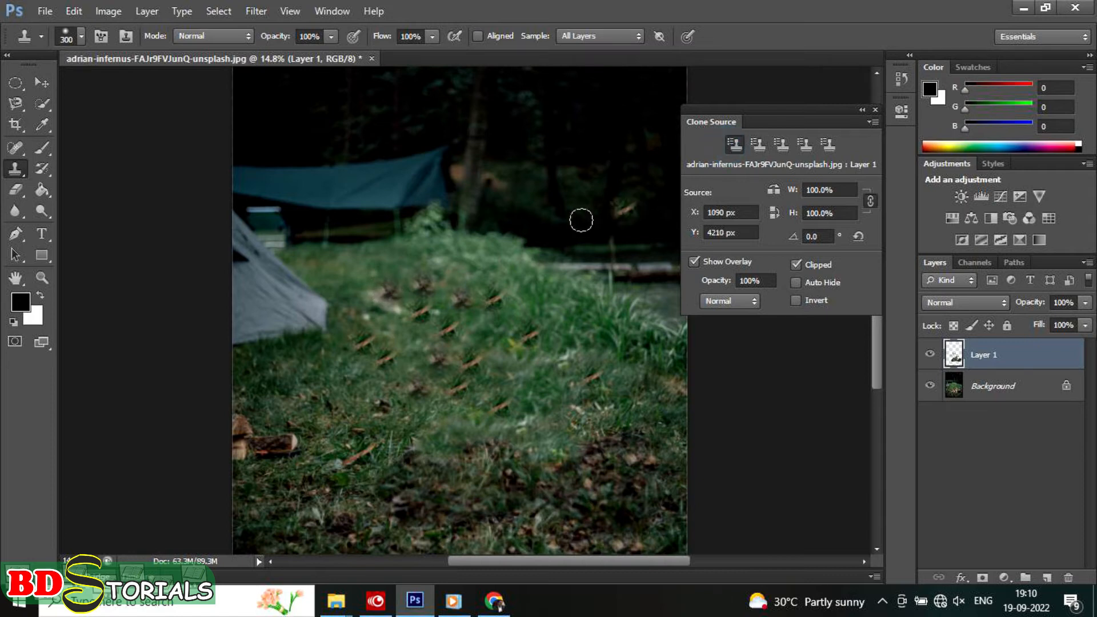
click(468, 258)
click(426, 252)
click(380, 260)
click(415, 268)
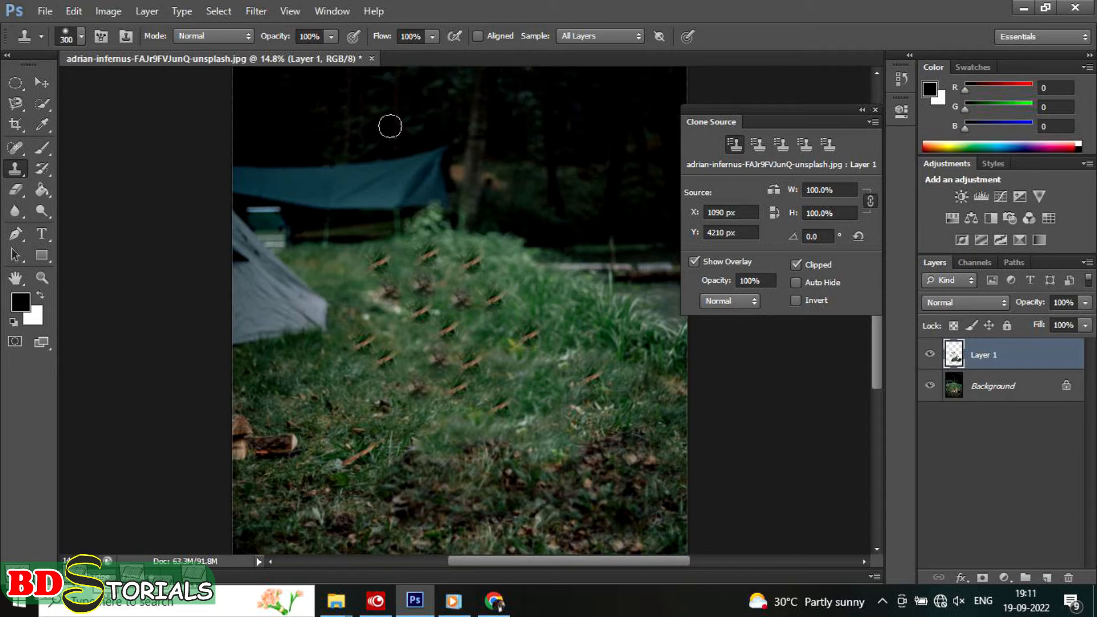
Step: Close the campfire photo without saving the changes
click(370, 59)
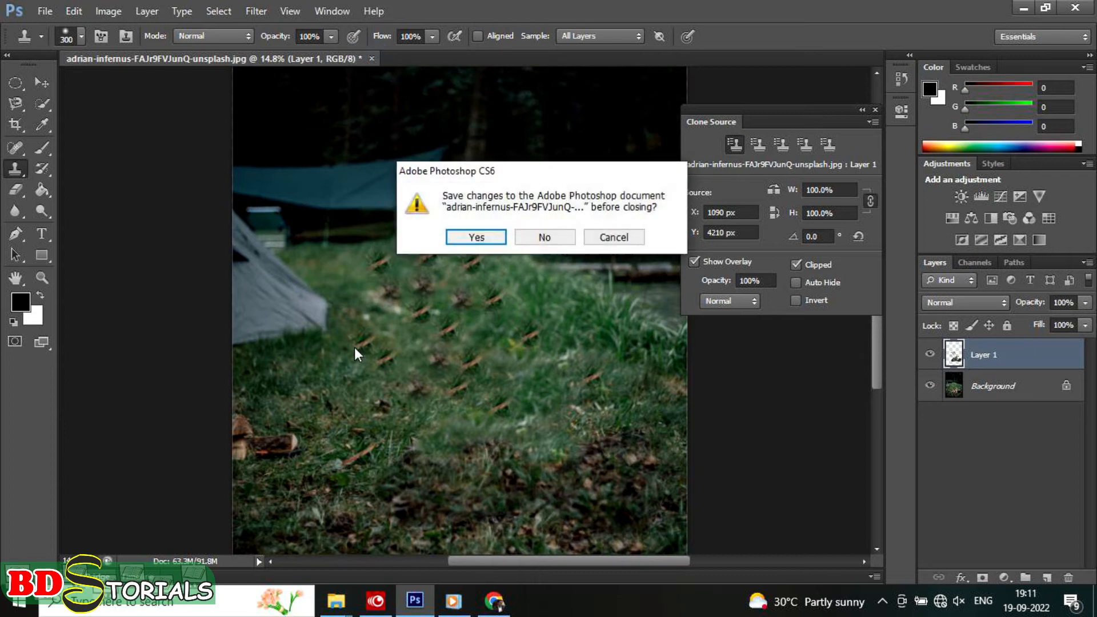
click(545, 237)
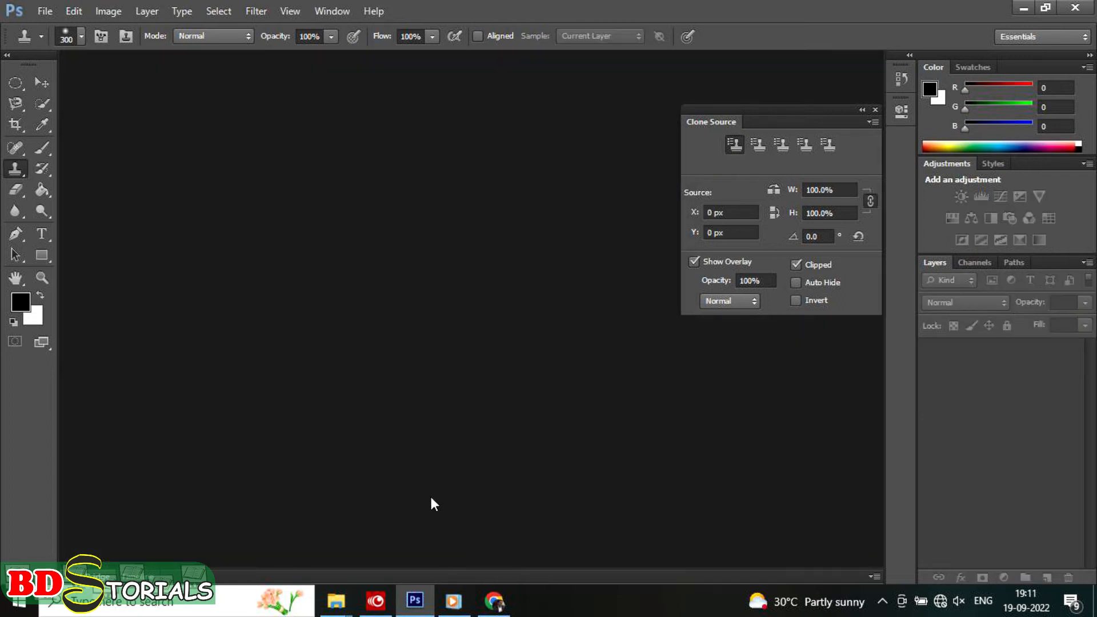
click(411, 599)
click(410, 600)
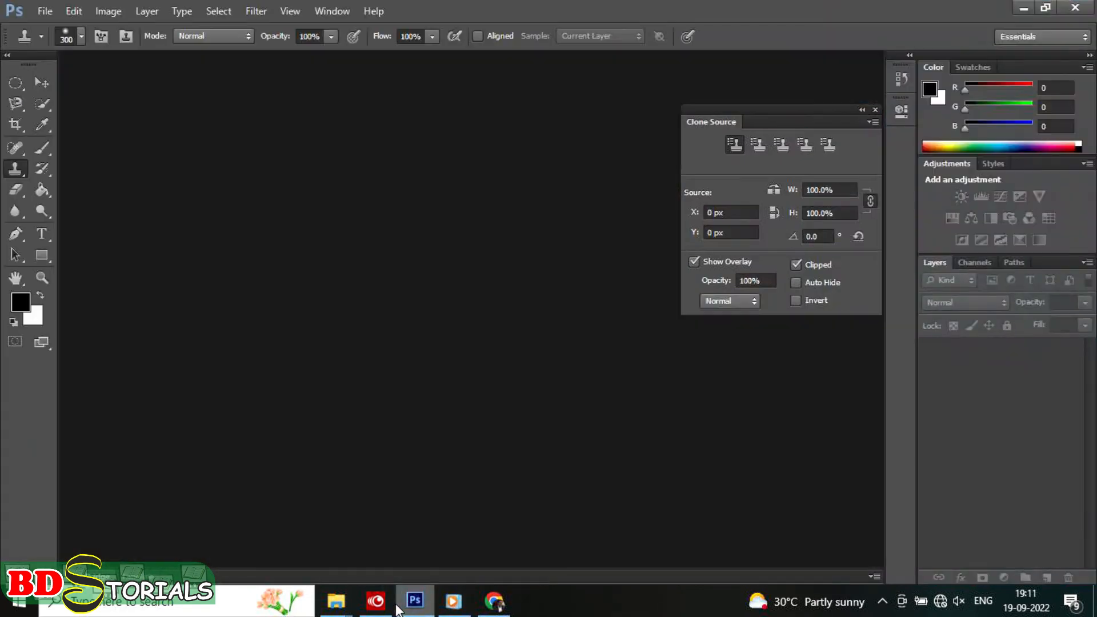
Step: Switch to File Explorer and open the cat photo from the PPI folder in Photoshop
click(343, 607)
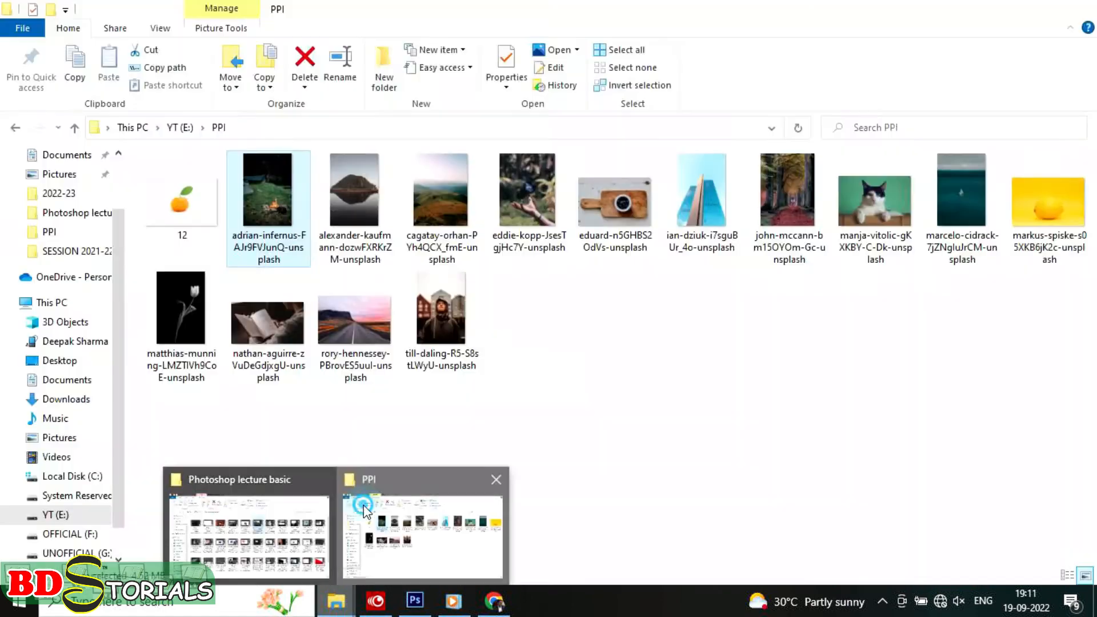
click(366, 509)
click(571, 371)
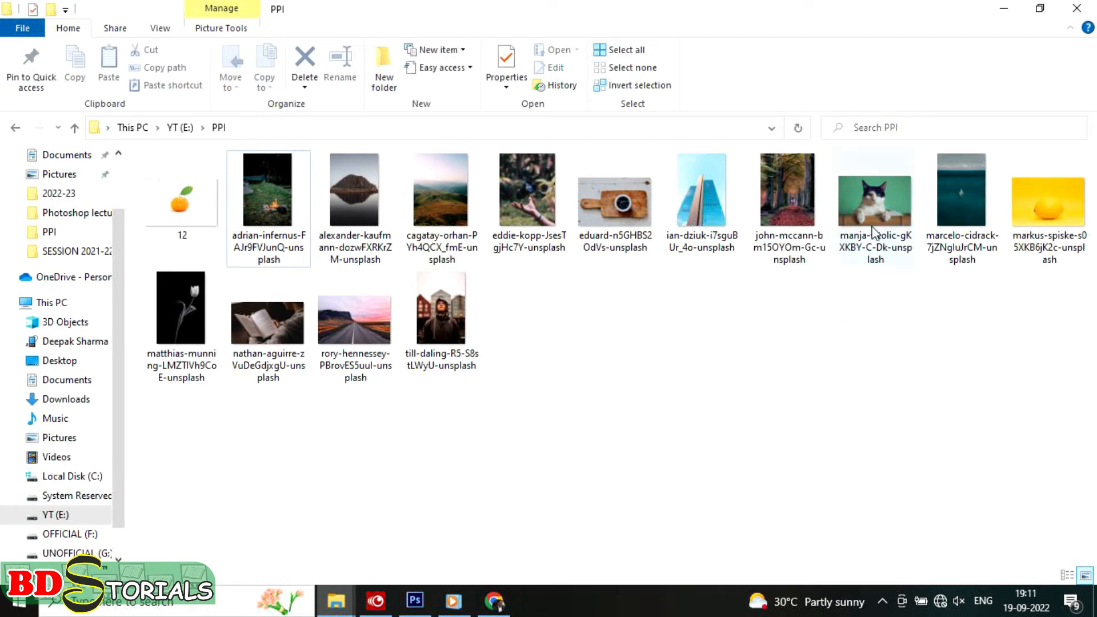
mouse_move(879, 200)
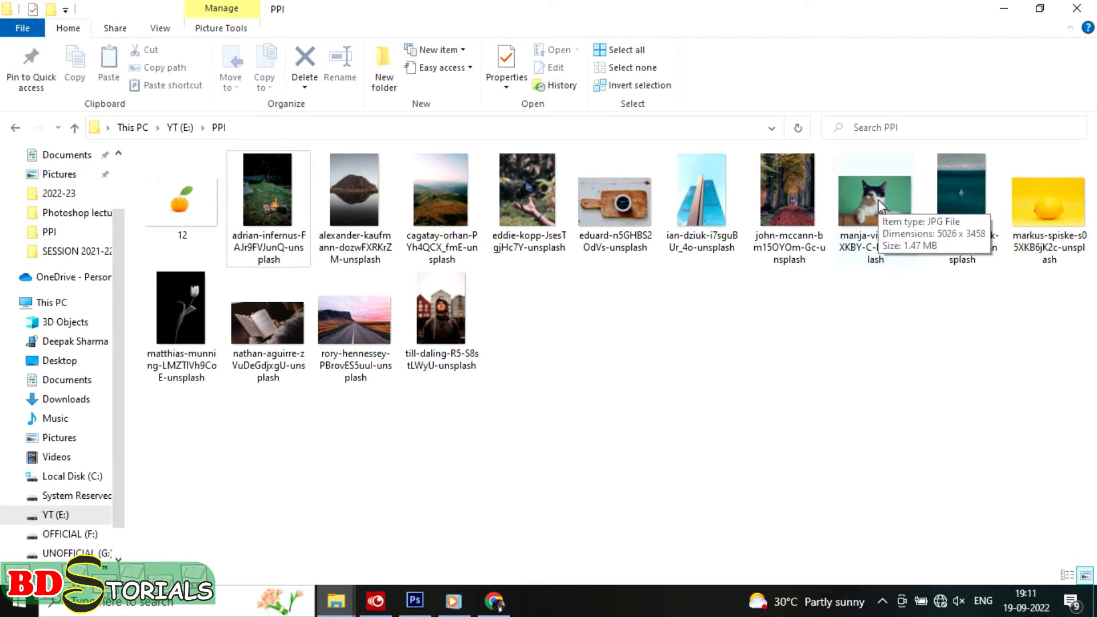
drag(879, 200, 417, 378)
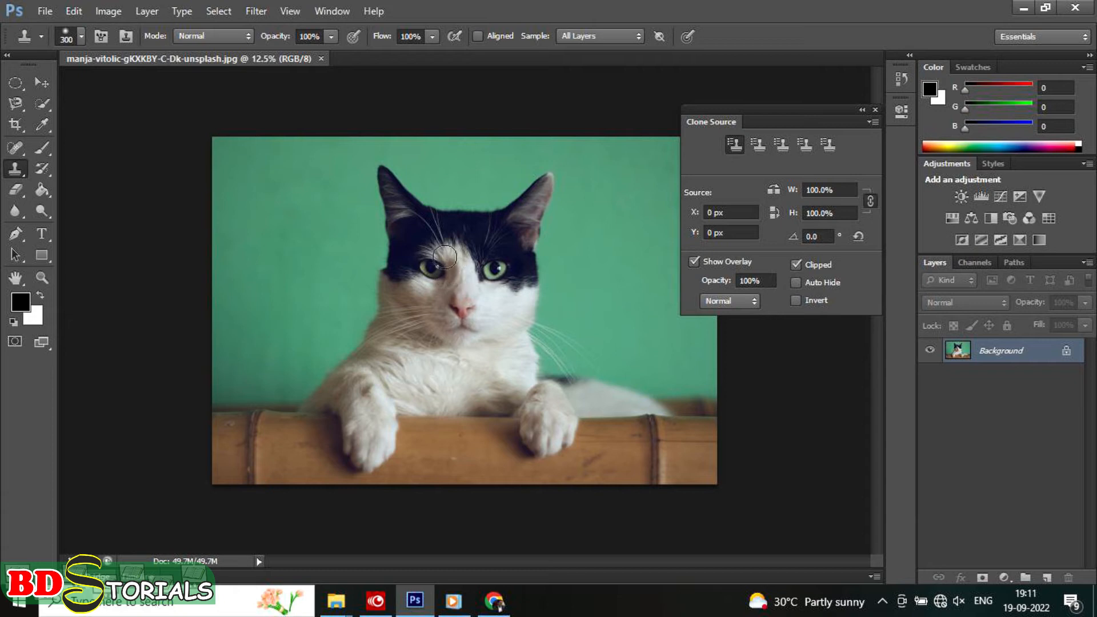
Step: Add a new layer above the cat photo and try to clone on the forehead without a defined source
scroll(445, 262, up, 5)
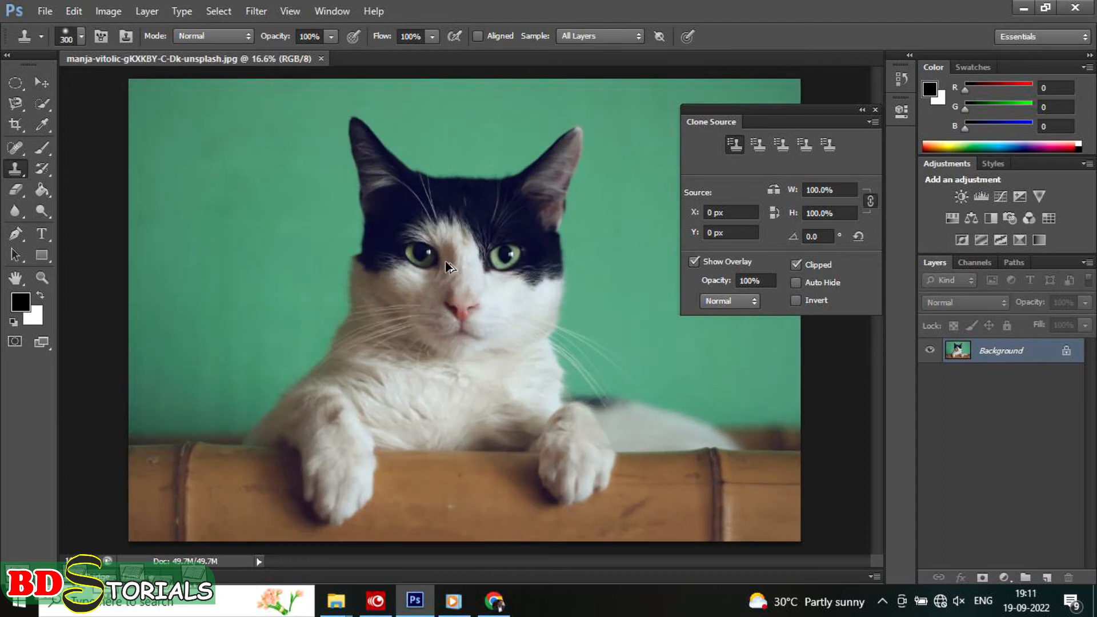
scroll(444, 262, up, 2)
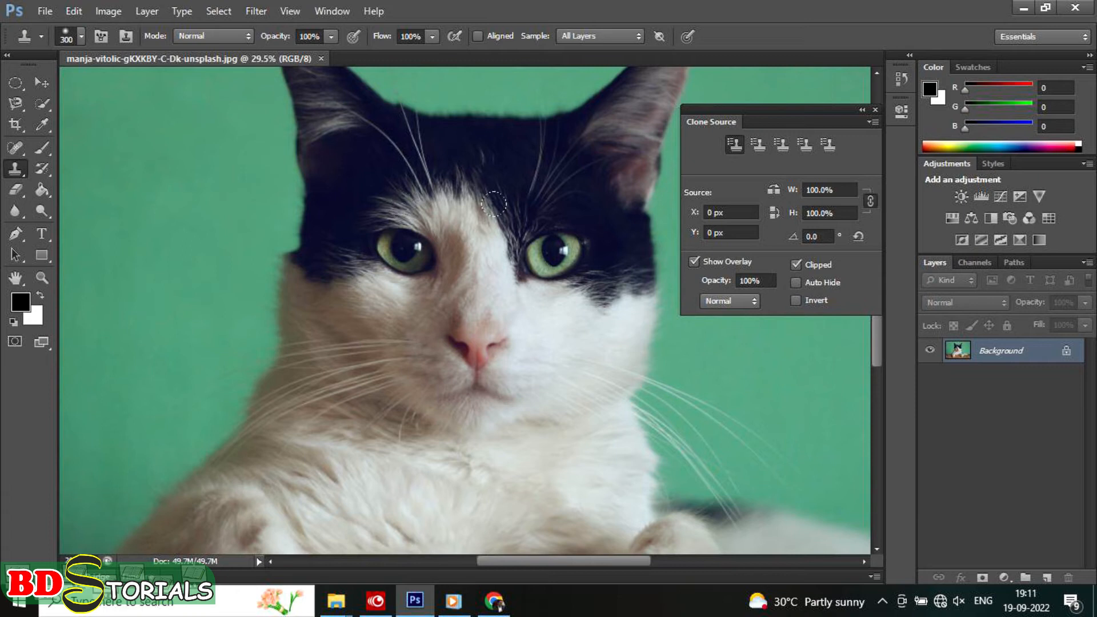
click(1047, 578)
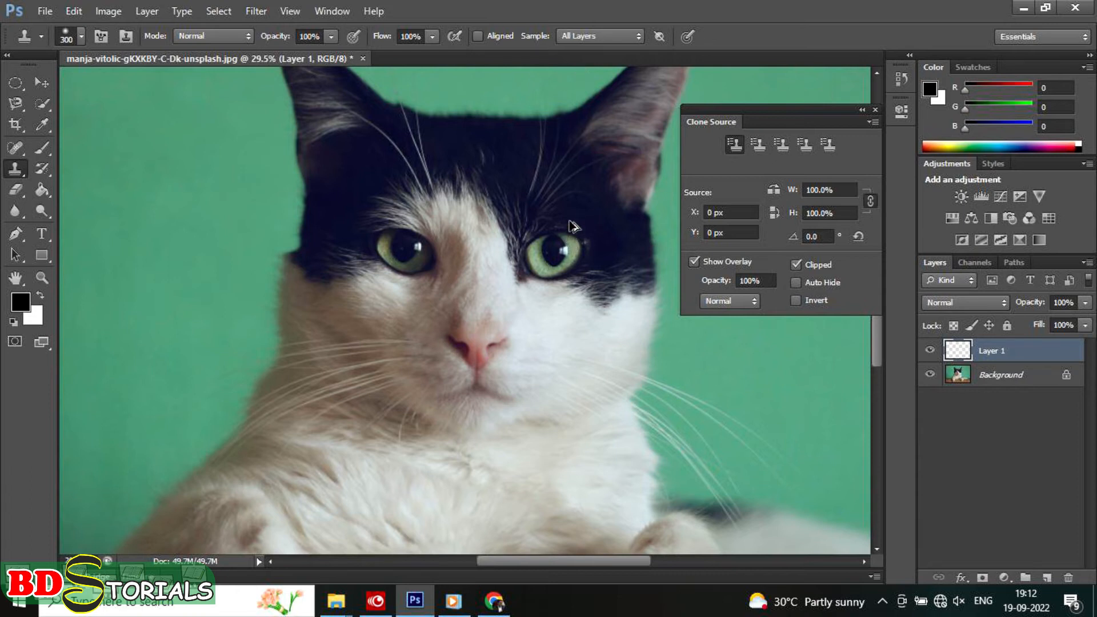
click(426, 211)
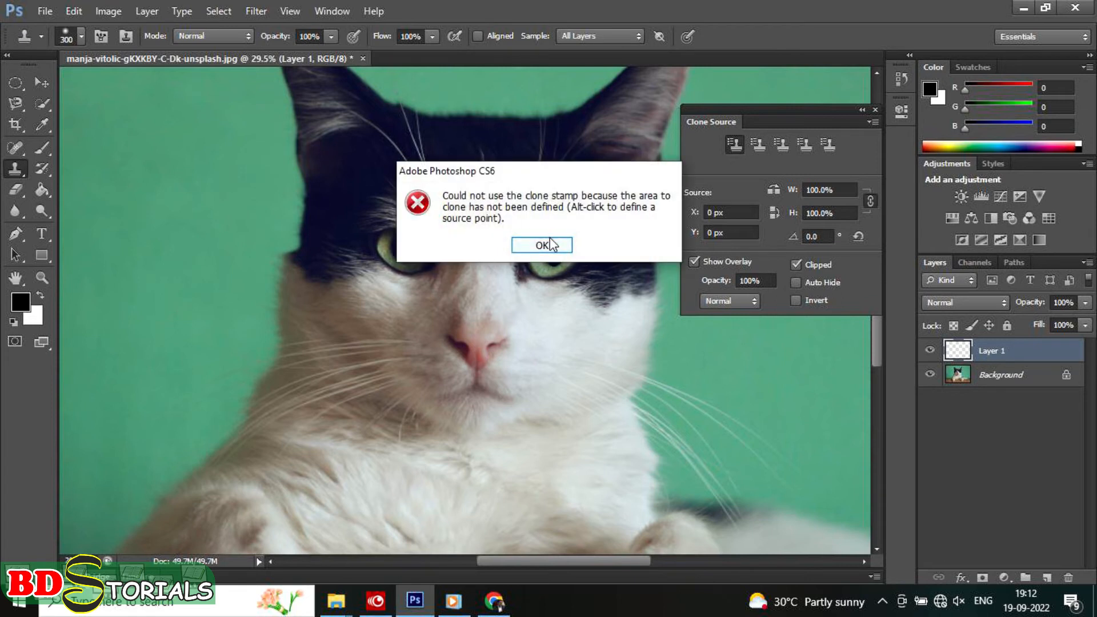
click(549, 245)
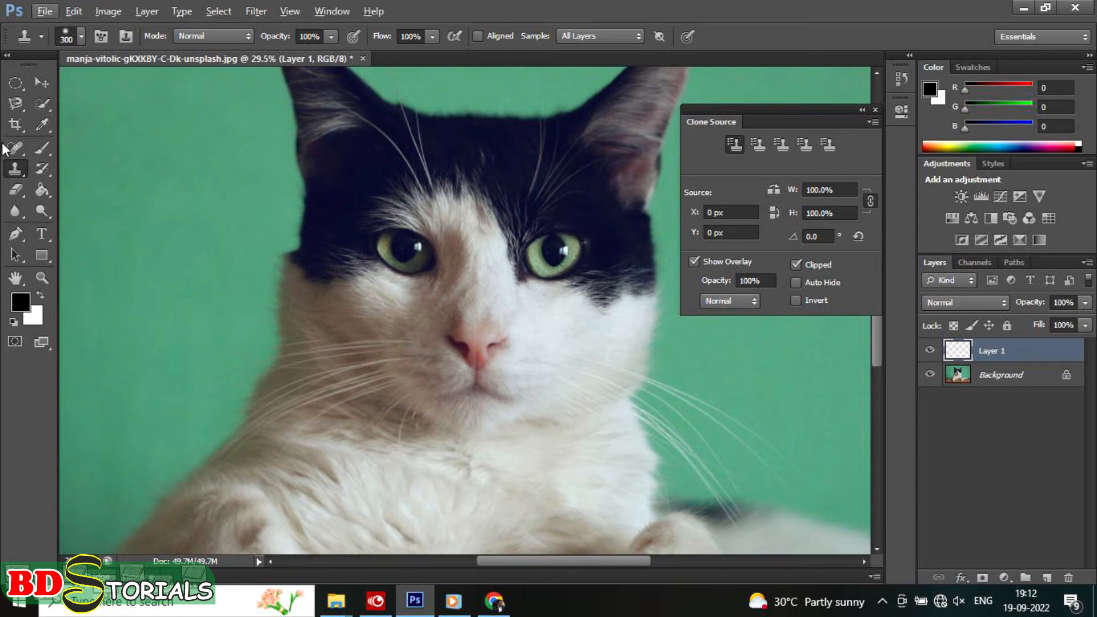
Step: Sample the dark fur above the right eye, flip the clone source horizontally, and paint it over the left brow
alt+click(559, 222)
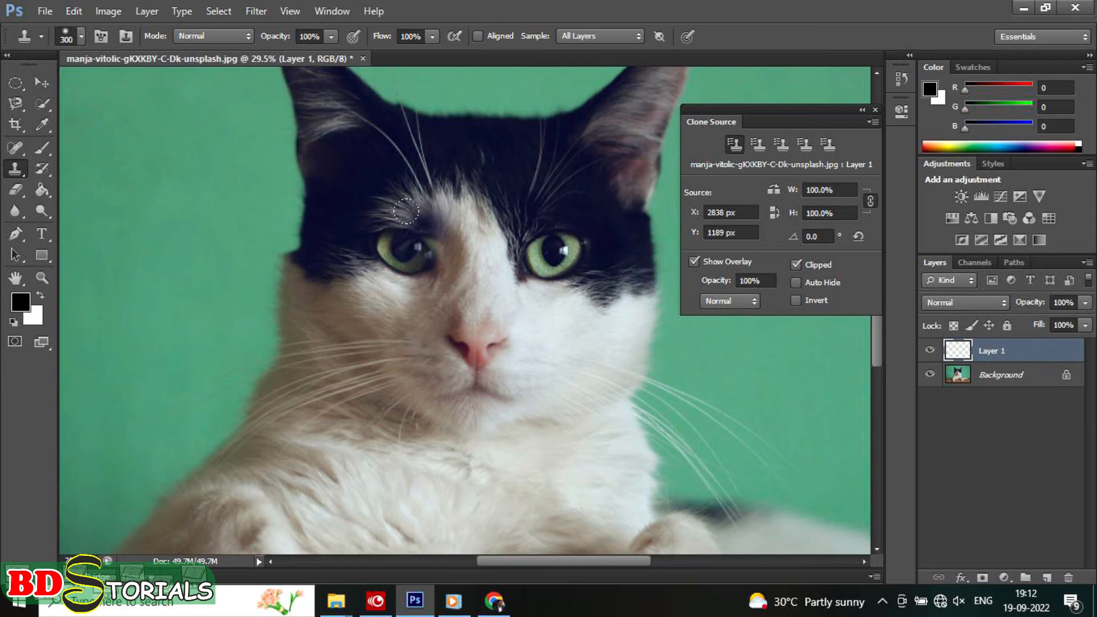
mouse_move(402, 227)
mouse_down()
mouse_move(387, 211)
mouse_move(423, 216)
mouse_move(389, 167)
mouse_move(386, 177)
mouse_move(407, 144)
mouse_move(395, 127)
mouse_move(369, 153)
mouse_up()
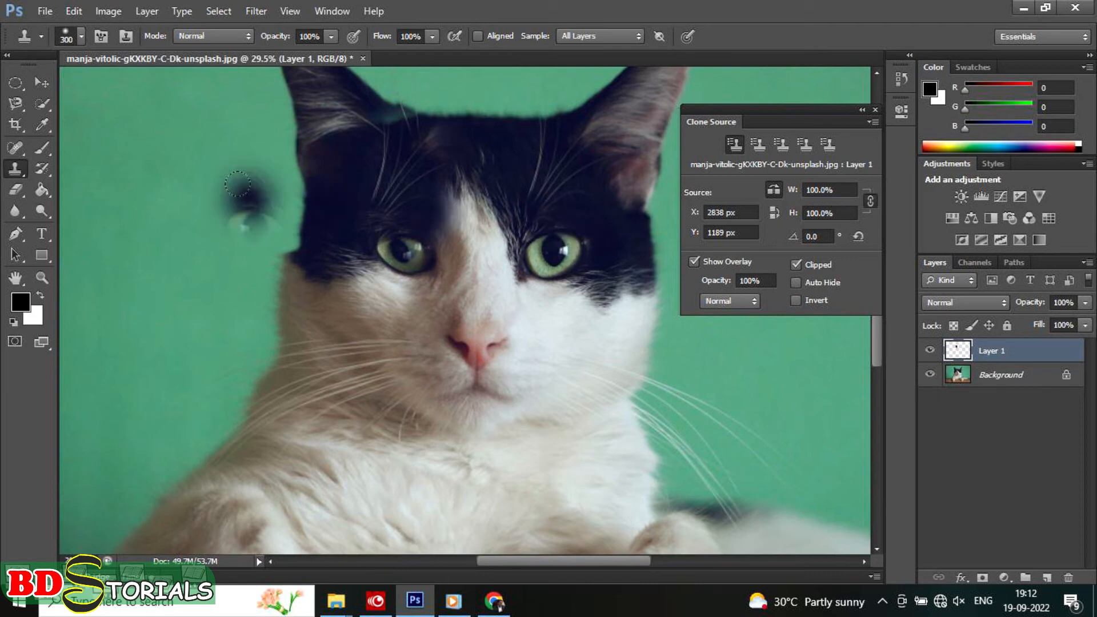
click(563, 208)
drag(468, 187, 452, 186)
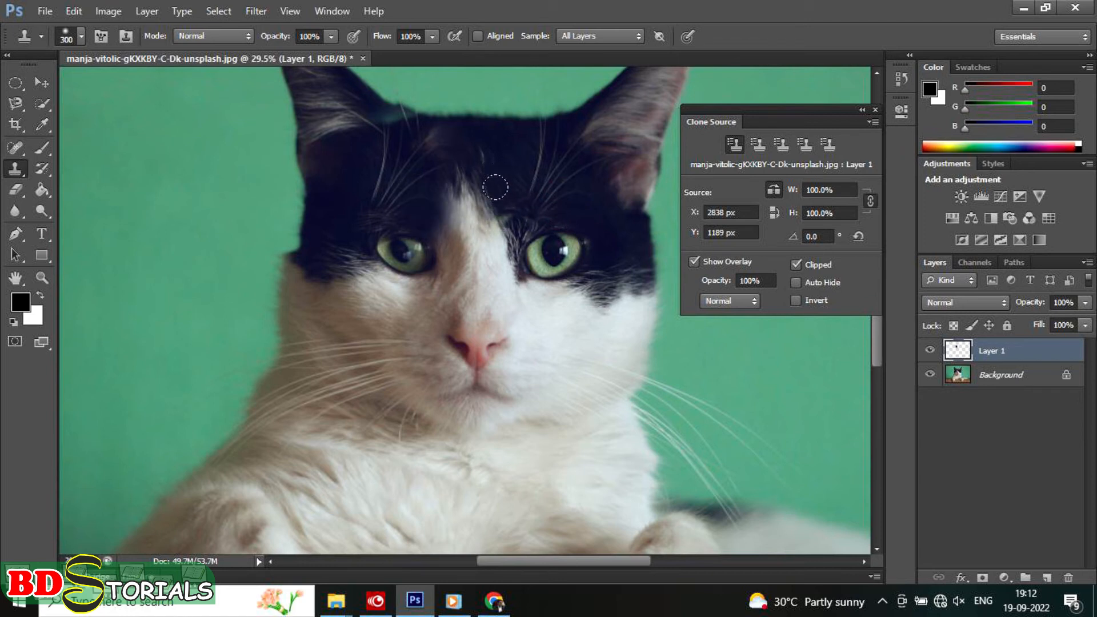
Step: Resample the dark fur between the right eye and ear and stamp mirrored fur across the white forehead patch
alt+click(547, 178)
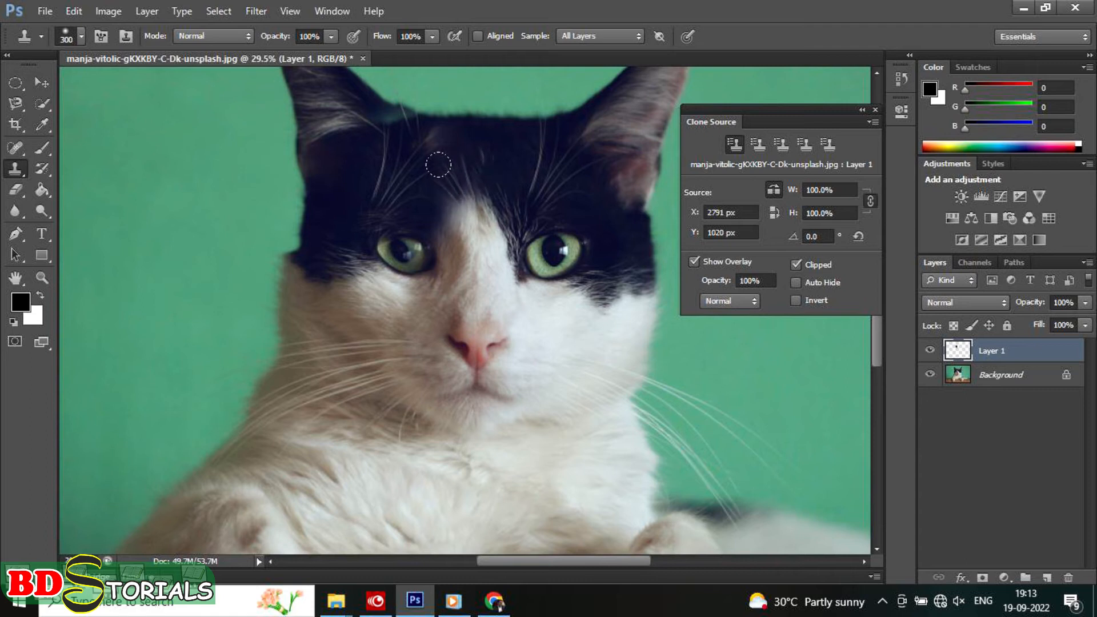
mouse_move(385, 159)
mouse_down()
mouse_move(372, 180)
mouse_move(382, 155)
mouse_move(406, 172)
mouse_move(366, 165)
mouse_move(335, 189)
mouse_move(368, 181)
mouse_move(365, 170)
mouse_move(336, 181)
mouse_move(458, 180)
mouse_up()
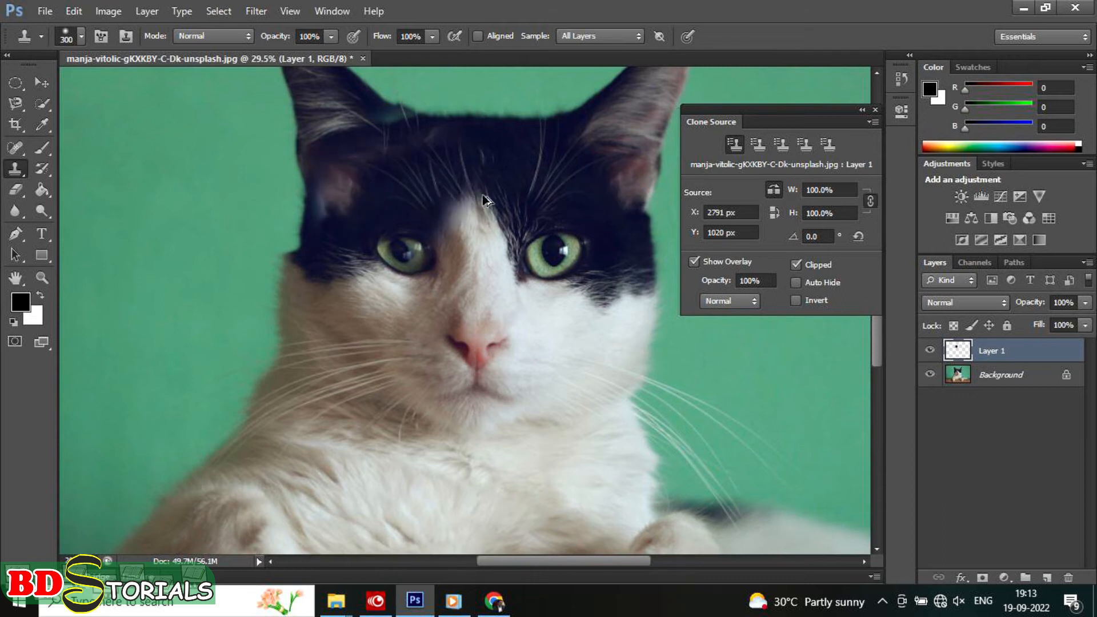
alt+click(534, 211)
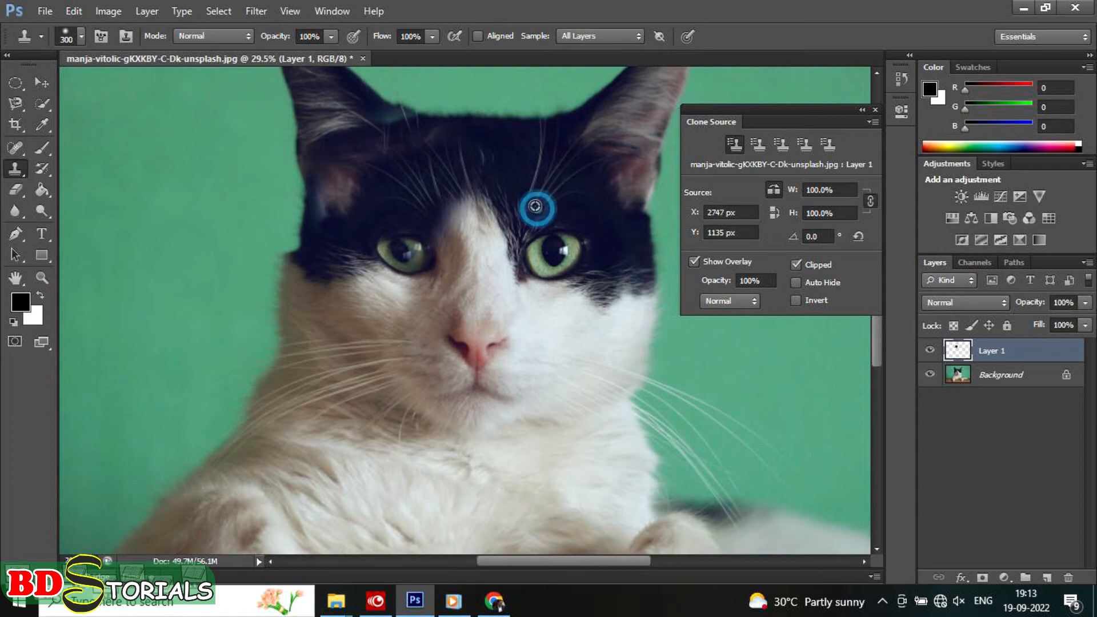
mouse_move(355, 166)
mouse_down()
mouse_move(344, 186)
mouse_move(470, 191)
mouse_up()
key(ctrl+z)
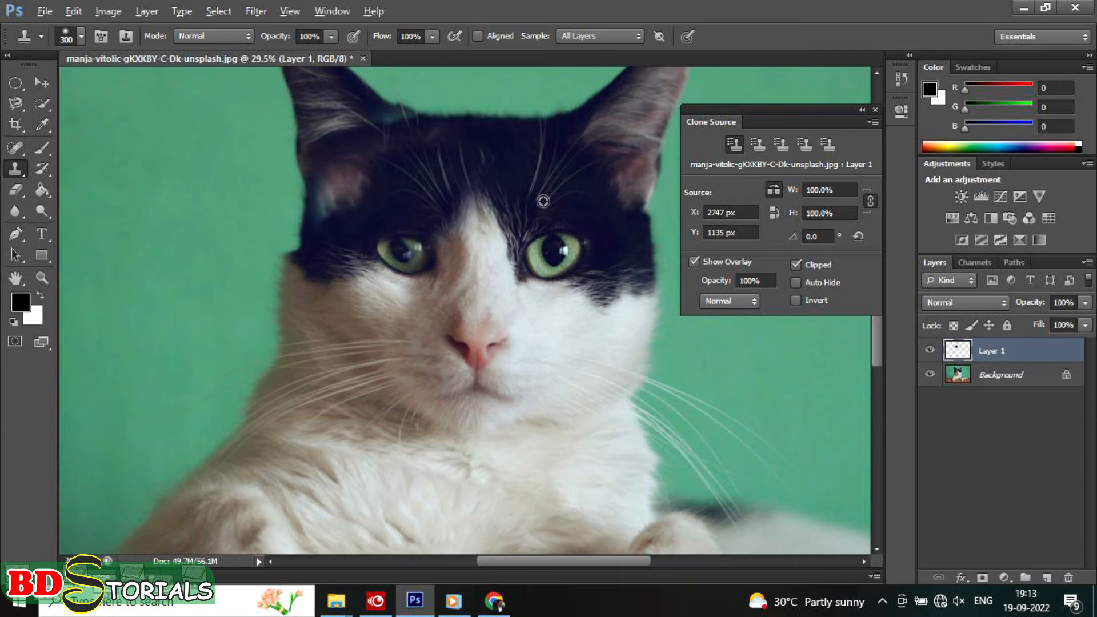
alt+click(520, 207)
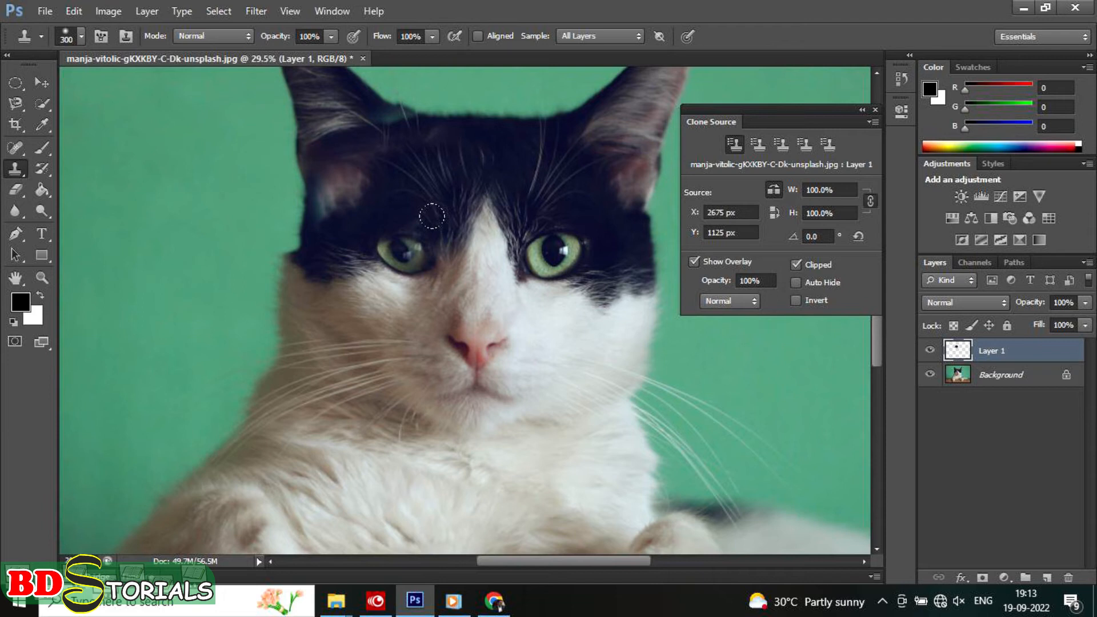
Step: Undo all the clone strokes on the cat's face together with the added layer
key(ctrl+alt+z)
key(ctrl+alt+z)
key(ctrl+alt+z)
key(ctrl+alt+z)
key(ctrl+alt+z)
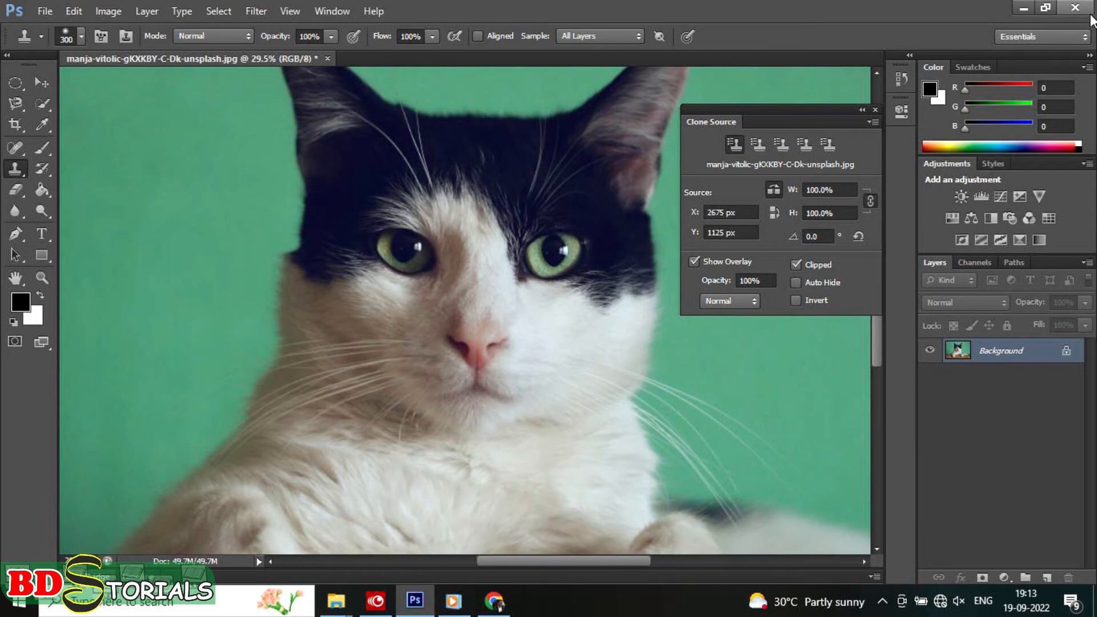
Step: Reduce the Clone Stamp brush size to 150 px
key(bracketleft)
key(bracketleft)
key(bracketleft)
key(bracketleft)
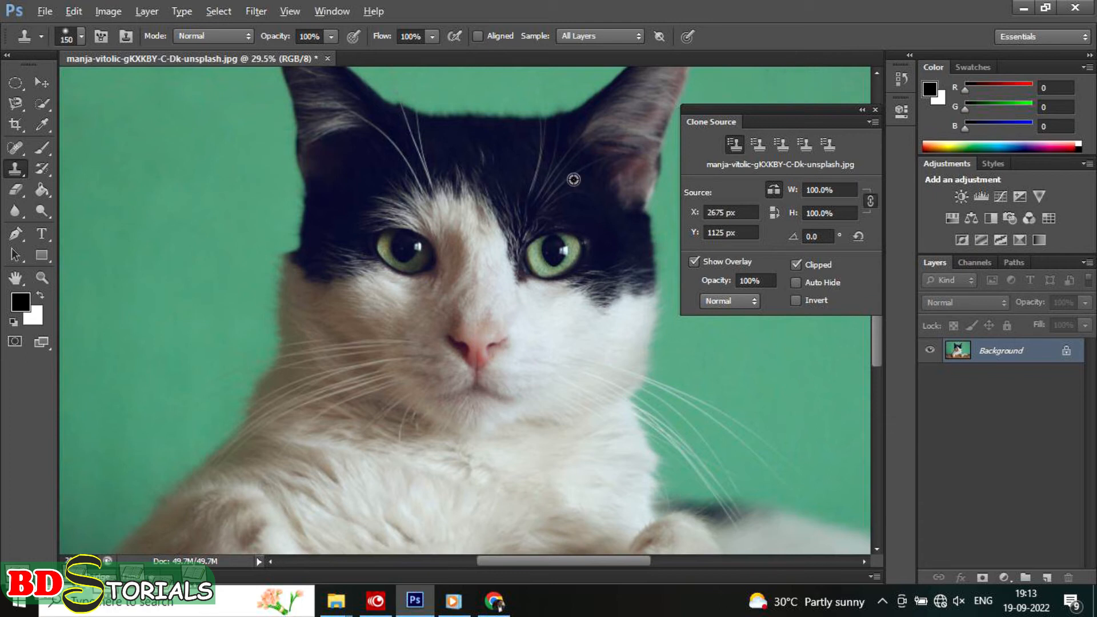
Step: Clone mirrored dark fur from beside the right eye over the white fur around the left eye on the Background layer
alt+click(531, 218)
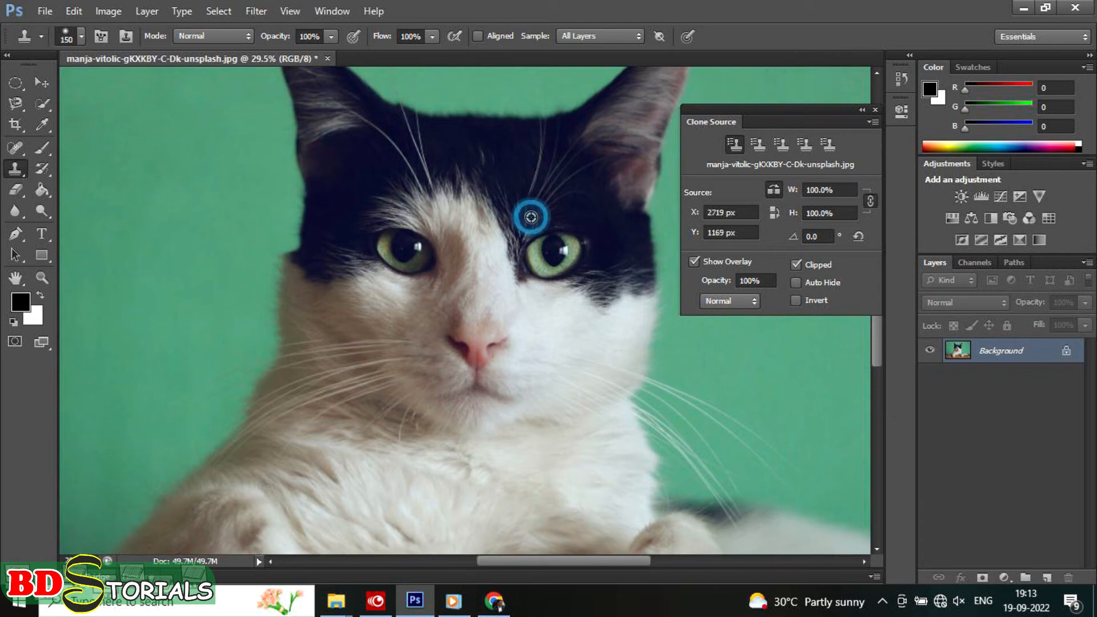
click(459, 187)
mouse_move(459, 187)
mouse_down()
mouse_move(458, 205)
mouse_move(417, 191)
mouse_move(361, 208)
mouse_move(448, 166)
mouse_move(406, 147)
mouse_move(360, 183)
mouse_move(400, 171)
mouse_move(455, 191)
mouse_up()
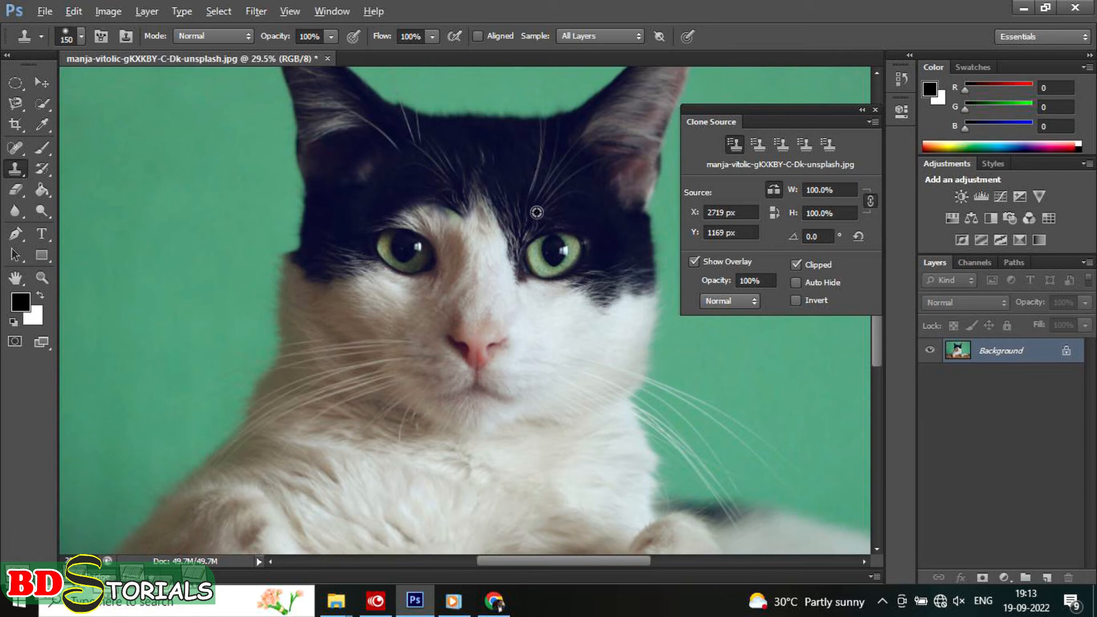
alt+click(505, 193)
mouse_move(445, 220)
mouse_down()
mouse_move(402, 209)
mouse_move(435, 209)
mouse_up()
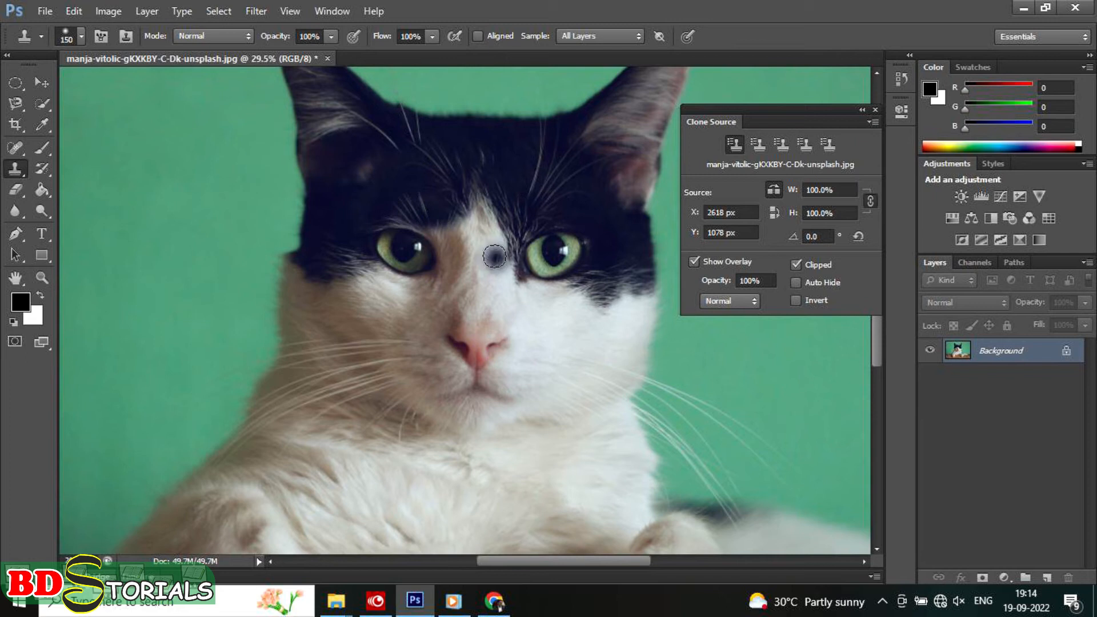
alt+click(503, 181)
mouse_move(446, 220)
mouse_down()
mouse_move(445, 250)
mouse_move(432, 228)
mouse_move(450, 252)
mouse_move(421, 279)
mouse_move(441, 245)
mouse_move(434, 272)
mouse_move(445, 268)
mouse_up()
Step: Resample the fur and pupil around the right eye and stamp a mirrored copy onto the left eye
alt+click(516, 178)
alt+click(518, 233)
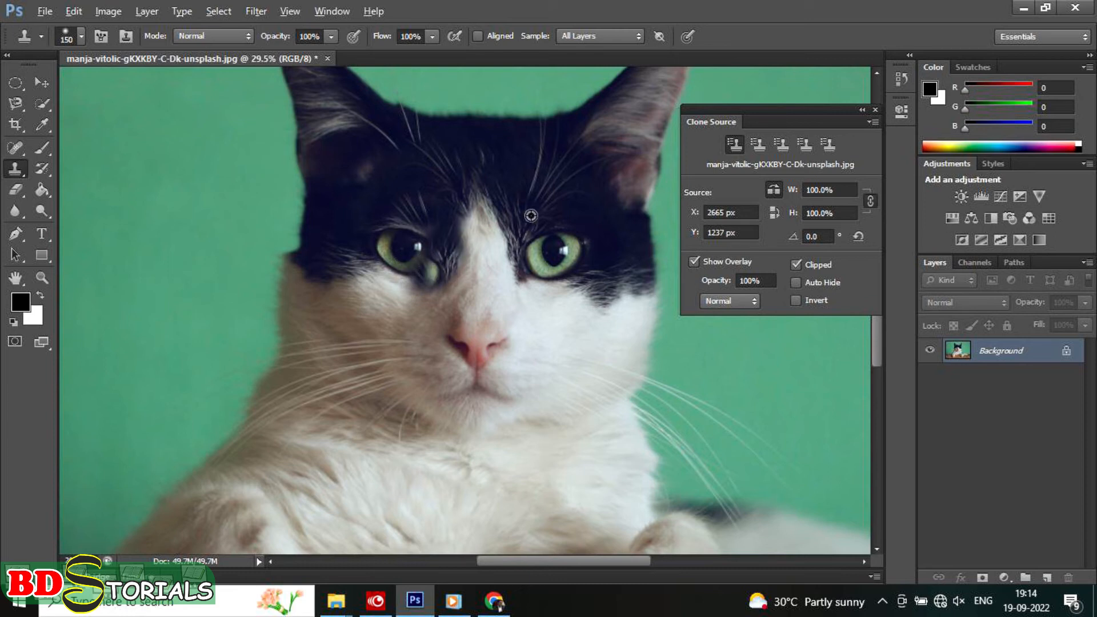
alt+click(544, 247)
mouse_move(433, 245)
mouse_down()
mouse_move(389, 232)
mouse_move(387, 243)
mouse_move(406, 252)
mouse_up()
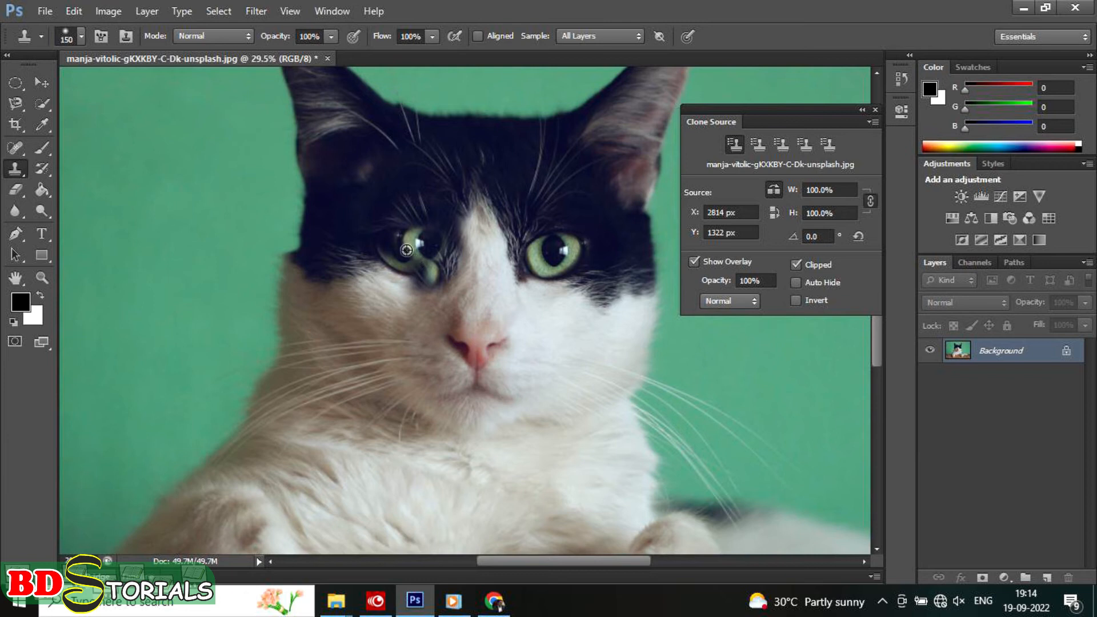
Step: Undo the last clone strokes over the left eye
key(ctrl+alt+z)
key(ctrl+alt+z)
key(ctrl+alt+z)
key(ctrl+alt+z)
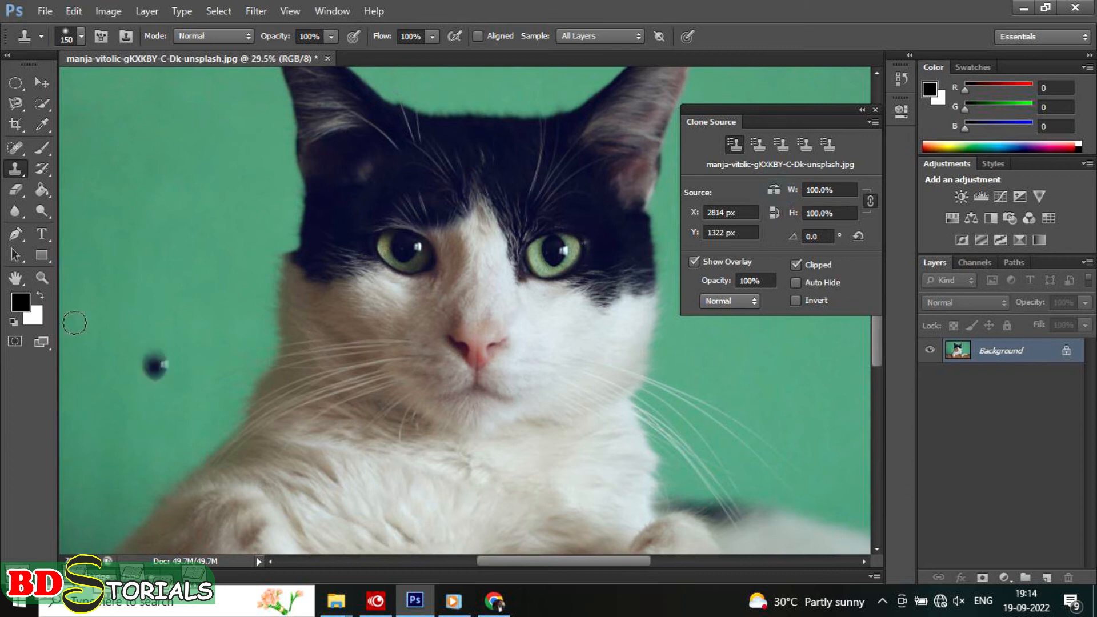
Step: Try to pick a magenta foreground color and paint a dot above the right eye with the Brush tool
click(42, 125)
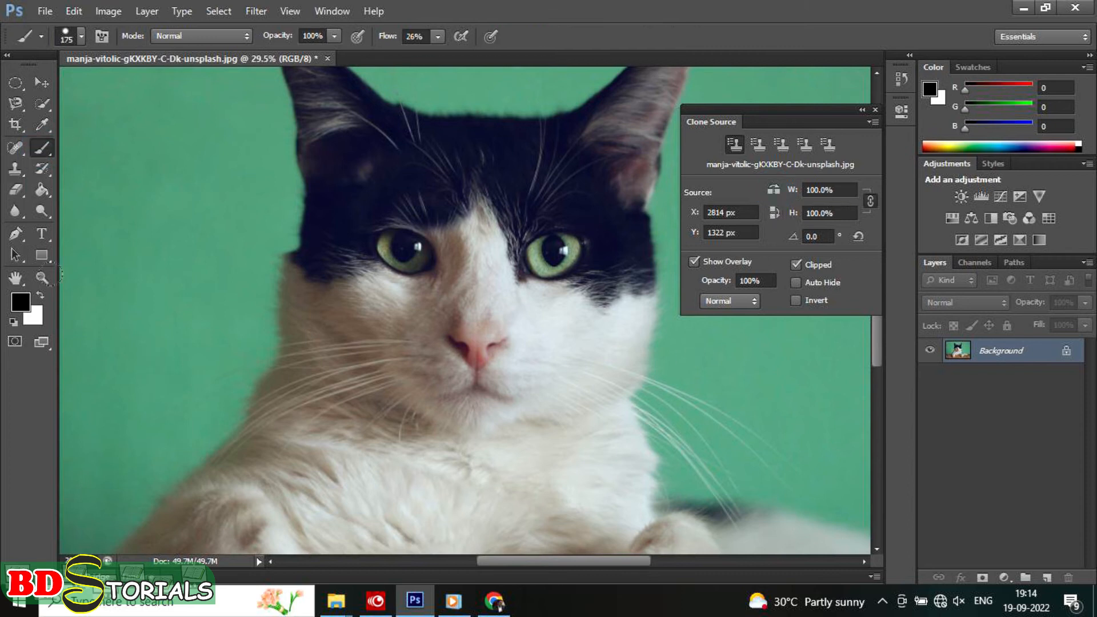
click(21, 301)
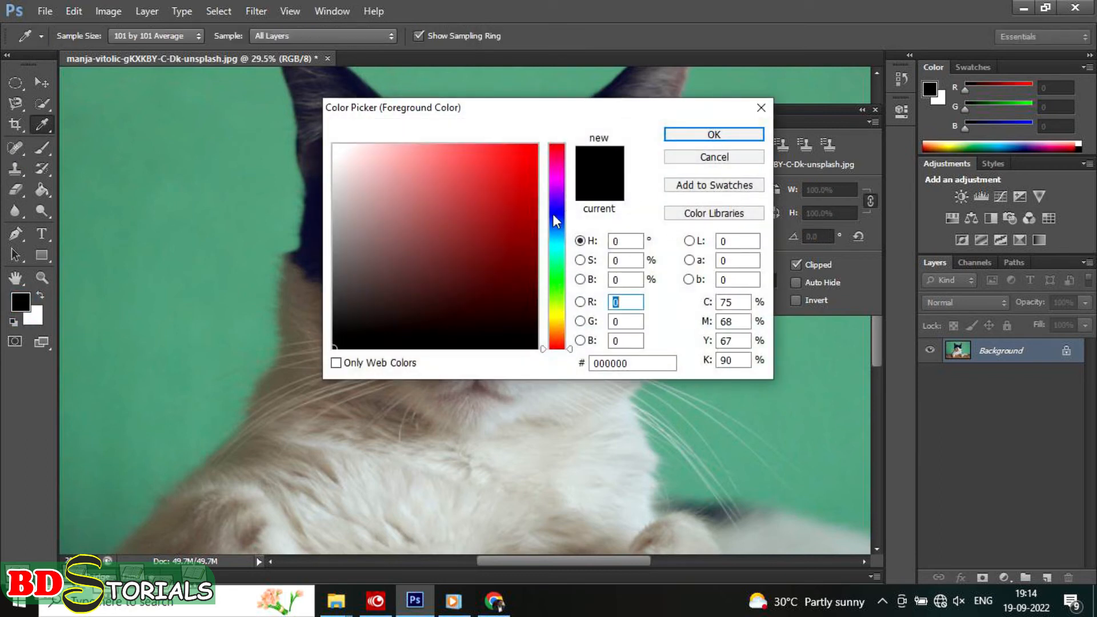
click(558, 178)
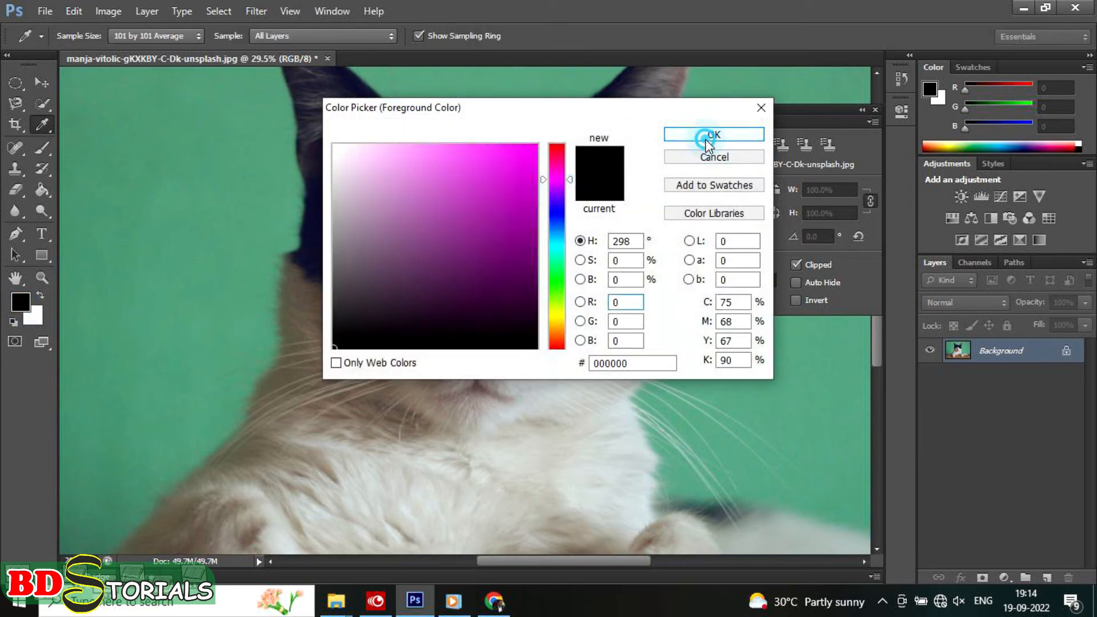
click(704, 137)
key(b)
click(521, 189)
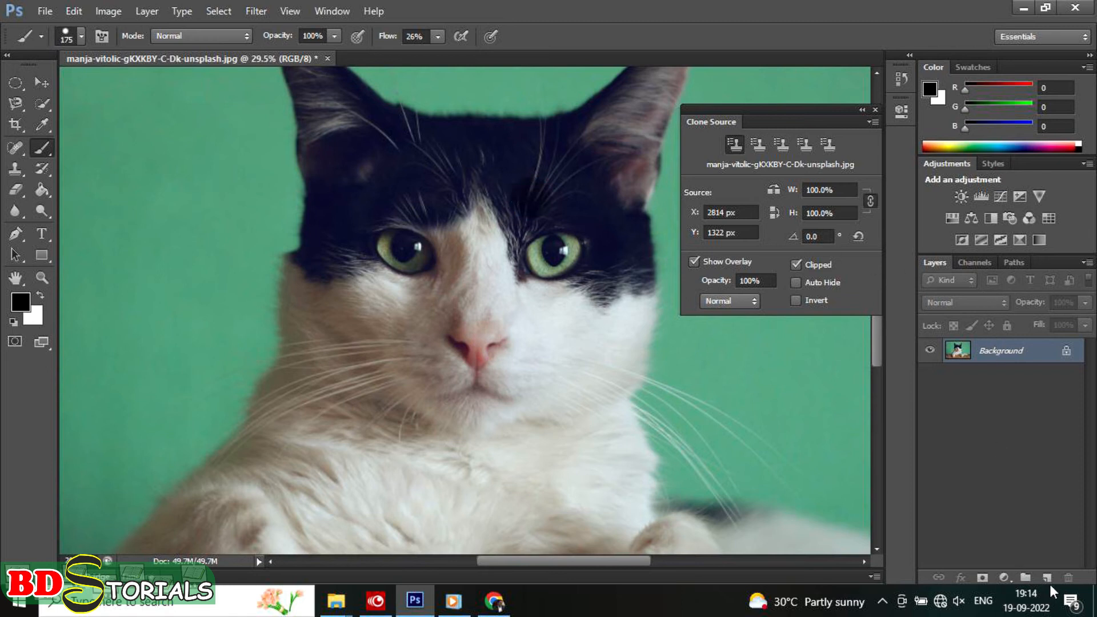
Step: Undo the brush dab and the remaining clone strokes on the cat's forehead
key(ctrl+alt+z)
key(ctrl+alt+z)
key(ctrl+alt+z)
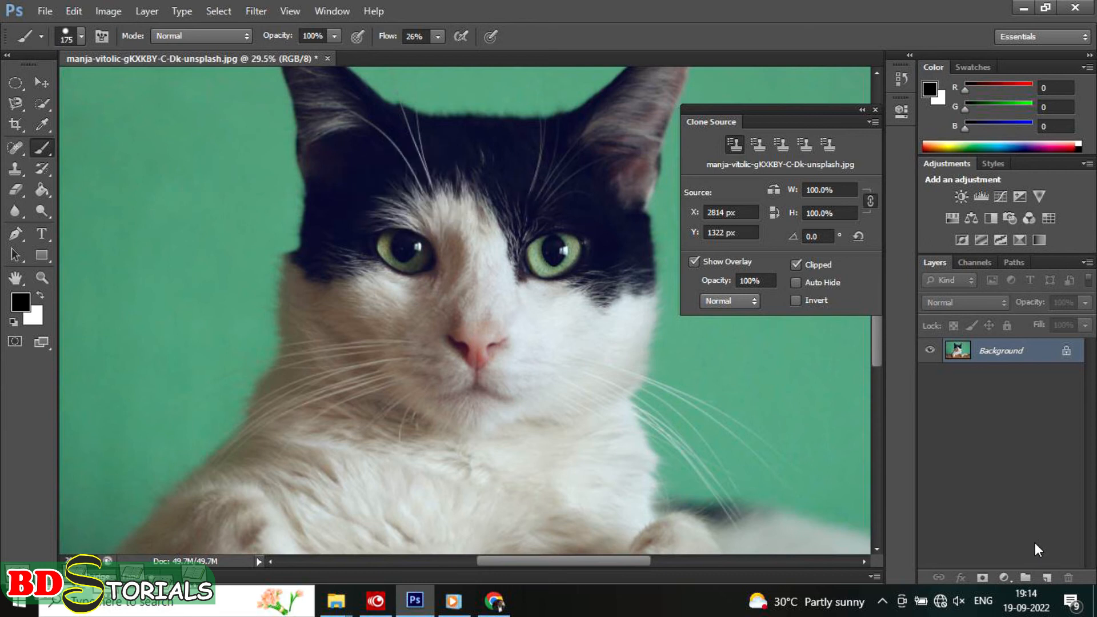
Step: Add a new layer and set the foreground color to red (RGB 247, 17, 50) for the Brush tool
click(1048, 576)
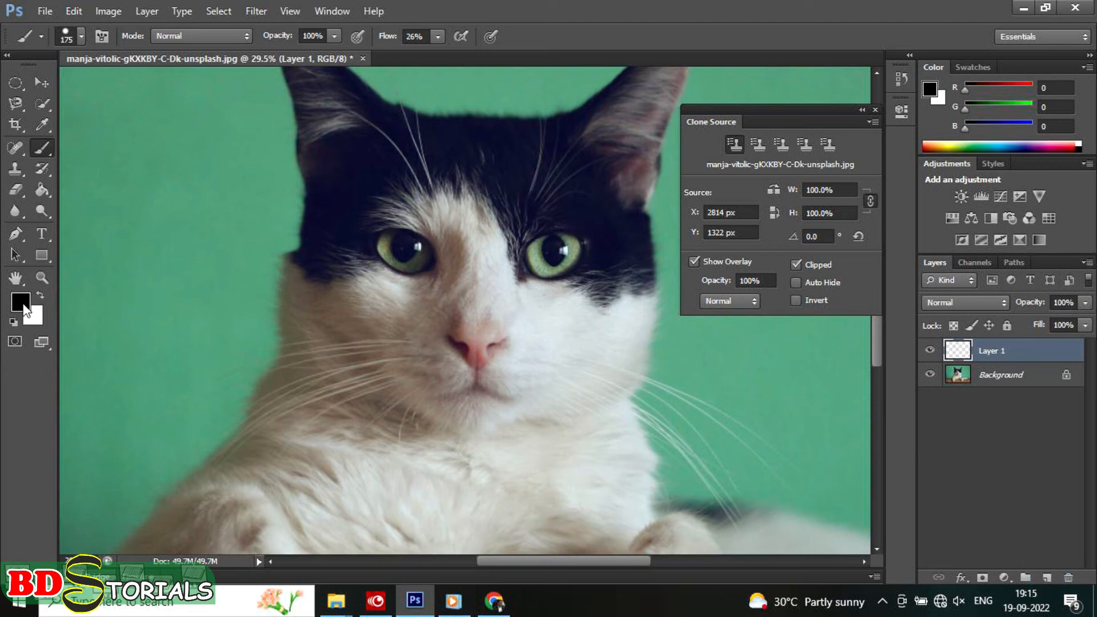
click(20, 301)
click(557, 149)
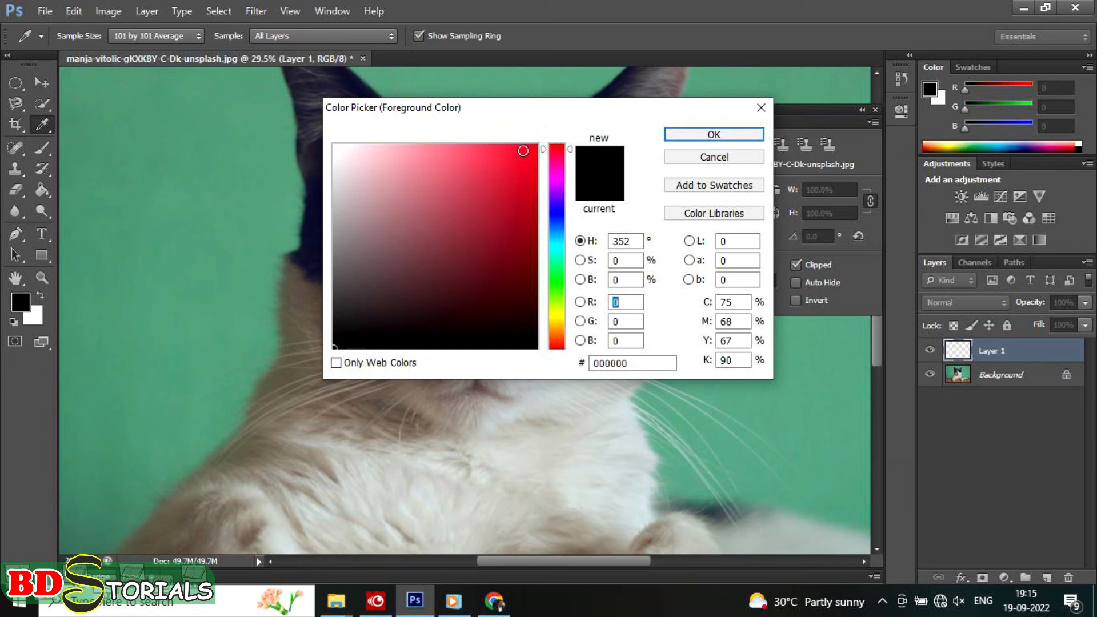
click(523, 150)
click(714, 134)
key(b)
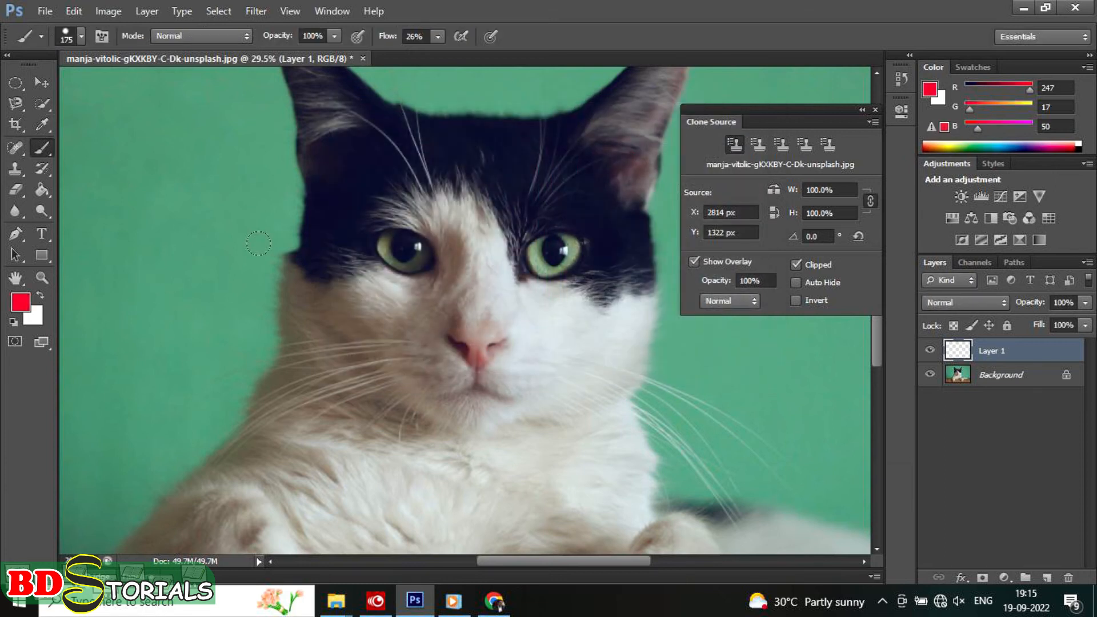
Step: Set the brush size to 100 px and flow to 100%, and paint one red dot above the right eye
key(bracketleft)
key(bracketleft)
click(437, 37)
drag(437, 55, 499, 55)
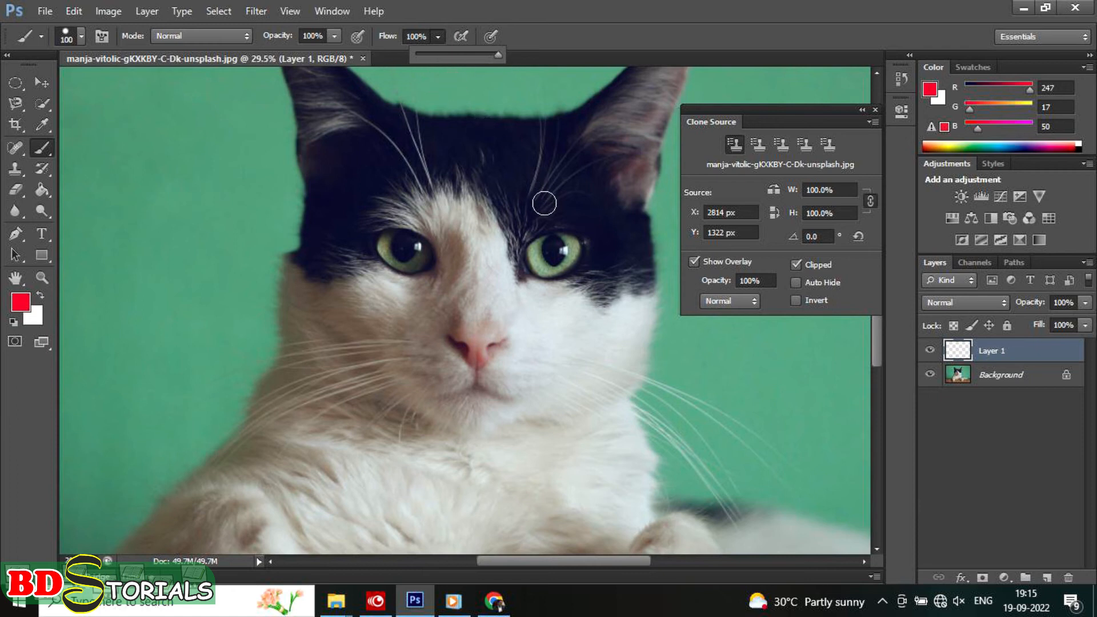
click(526, 206)
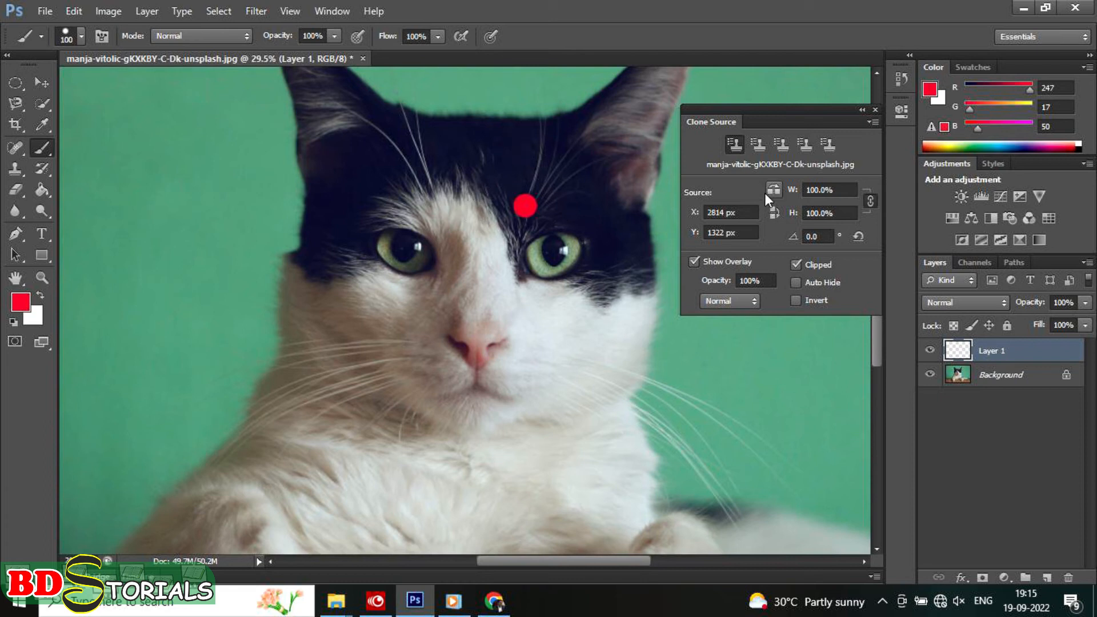
Step: With a horizontally flipped Clone Stamp source sampled beside the red dot, clone the dot and right eye over the left eye
click(15, 169)
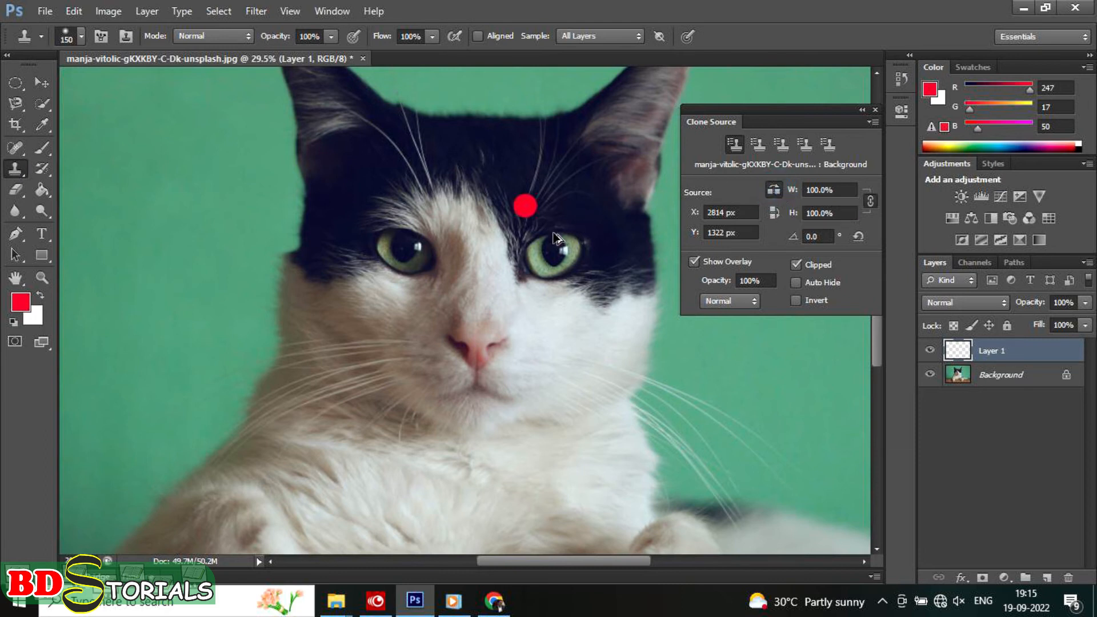
alt+click(562, 216)
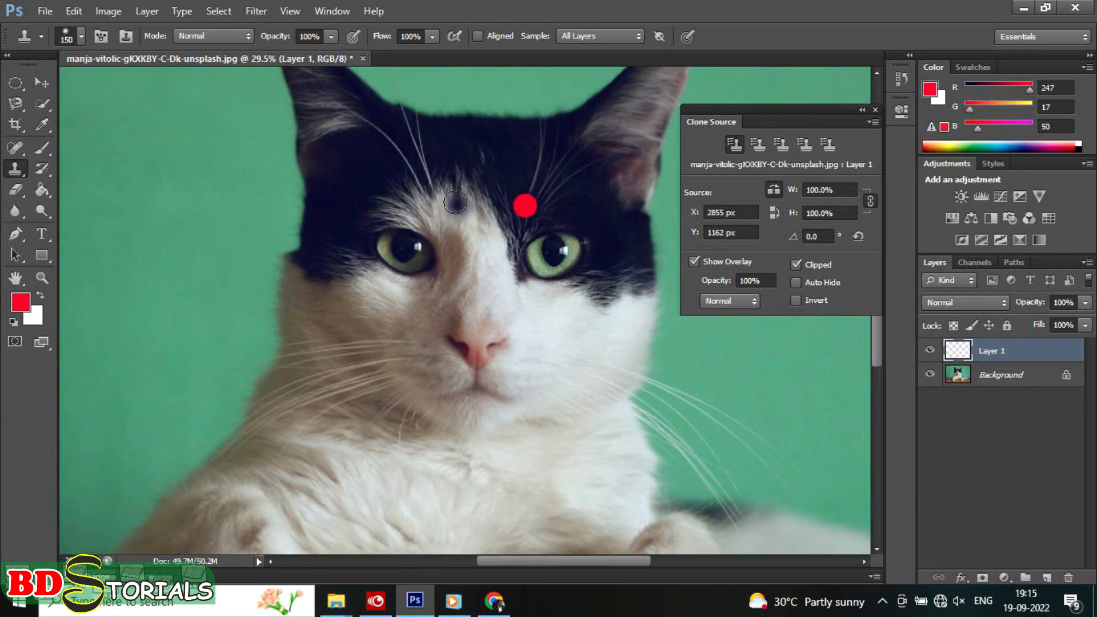
alt+click(543, 214)
mouse_move(443, 203)
mouse_down()
mouse_move(418, 181)
mouse_move(402, 188)
mouse_move(441, 179)
mouse_move(457, 203)
mouse_move(441, 199)
mouse_move(438, 181)
mouse_move(449, 205)
mouse_move(430, 237)
mouse_move(402, 206)
mouse_move(372, 212)
mouse_move(436, 199)
mouse_move(439, 259)
mouse_move(438, 230)
mouse_move(442, 245)
mouse_move(417, 263)
mouse_move(461, 250)
mouse_move(429, 278)
mouse_move(343, 259)
mouse_move(363, 250)
mouse_move(395, 202)
mouse_move(401, 222)
mouse_move(384, 223)
mouse_move(373, 244)
mouse_move(315, 262)
mouse_up()
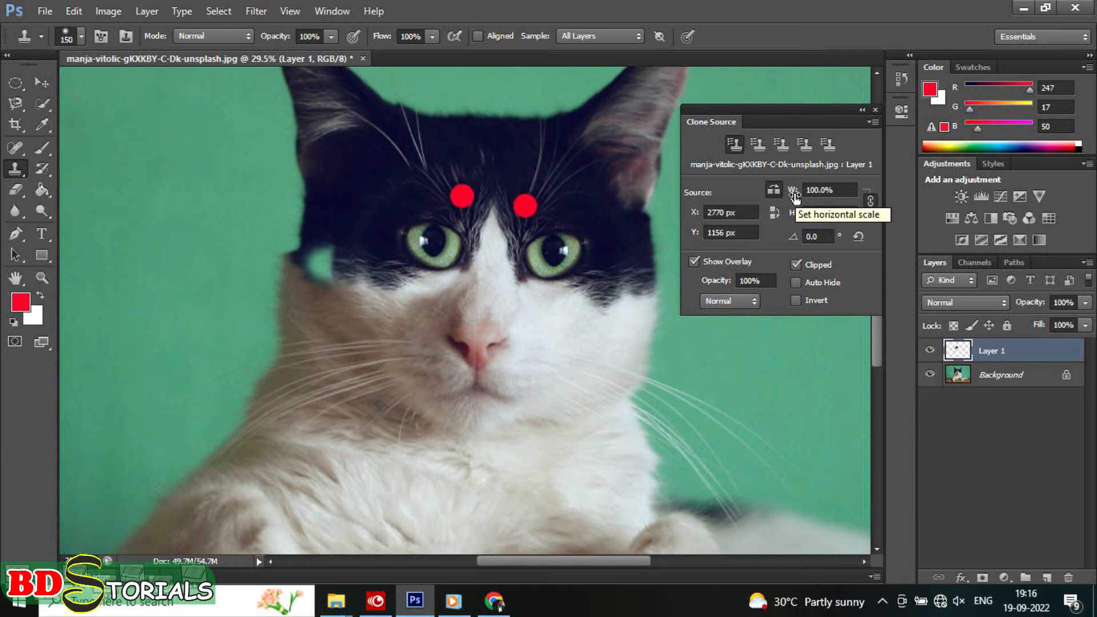
Step: Scale the clone source to 42% in width and height, sample the bridge of the cat's nose, and enlarge the brush to 300 px
drag(795, 197, 749, 195)
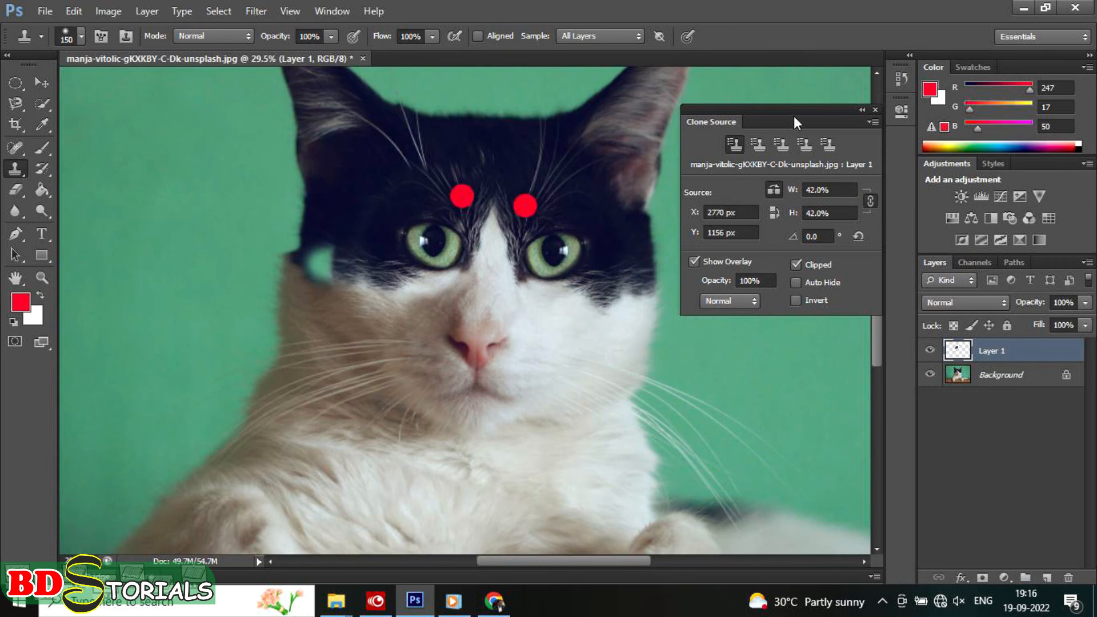
drag(797, 110, 985, 101)
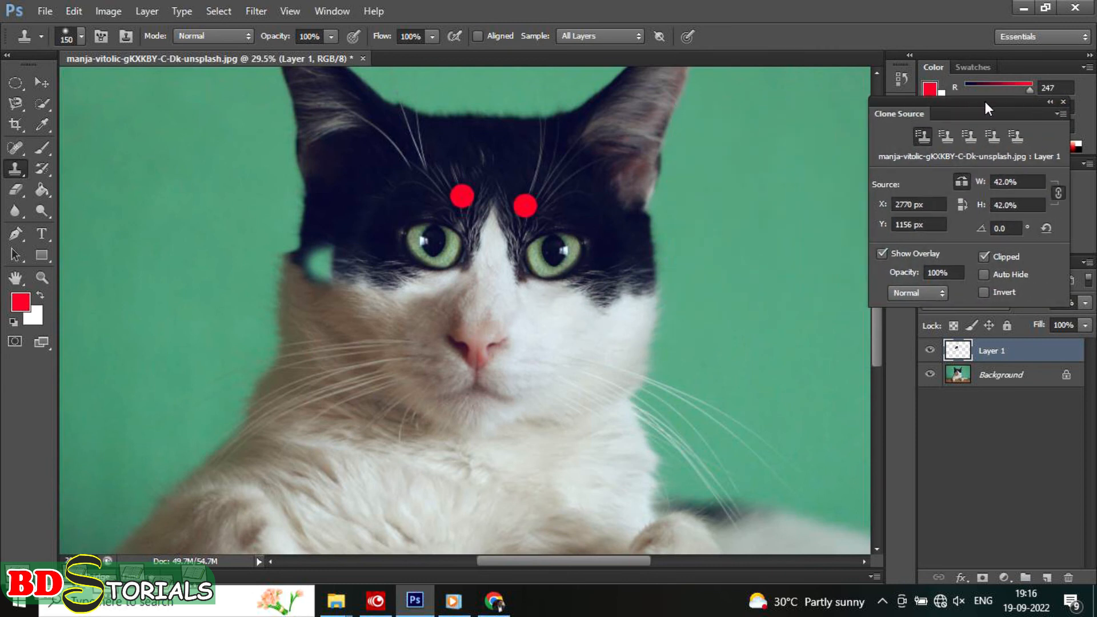
alt+click(476, 286)
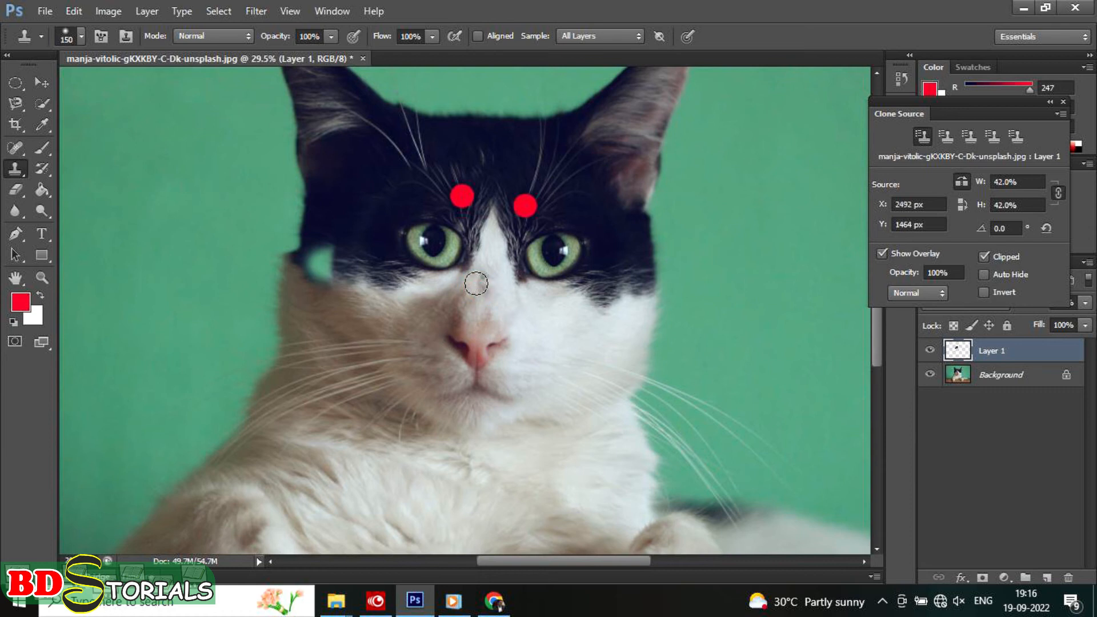
key(bracketright)
key(bracketright)
key(bracketright)
key(bracketright)
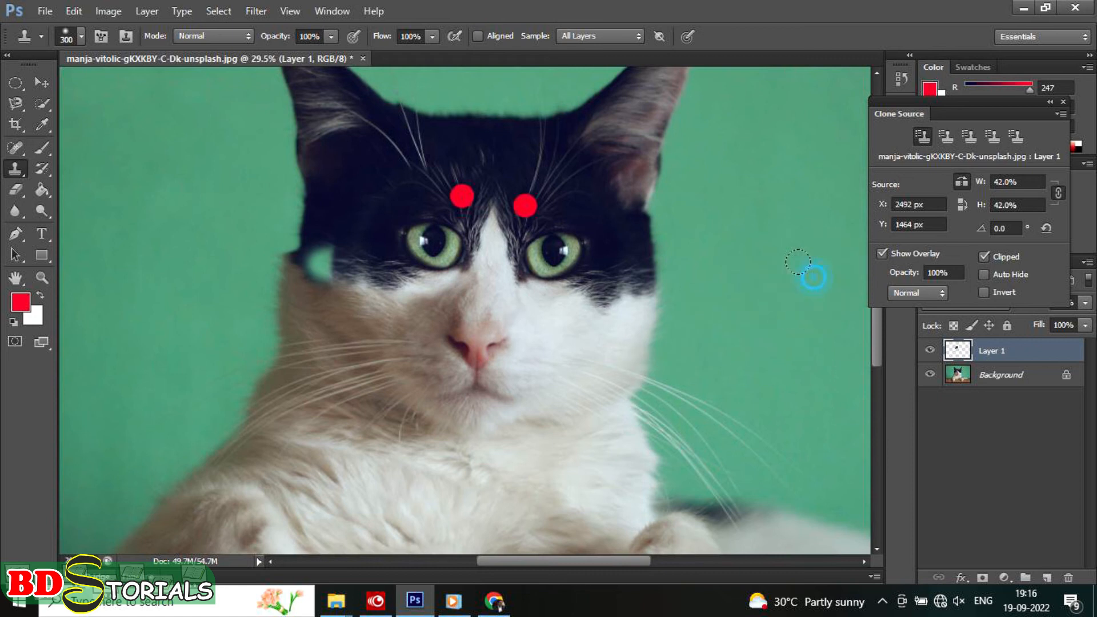
Step: Clone a smaller cat onto the green background beside the original, and undo the last stroke below its chest
mouse_move(780, 277)
mouse_down()
mouse_move(798, 236)
mouse_move(766, 257)
mouse_move(795, 290)
mouse_move(802, 244)
mouse_move(812, 257)
mouse_move(748, 280)
mouse_move(798, 308)
mouse_move(810, 244)
mouse_move(787, 209)
mouse_move(751, 221)
mouse_move(731, 253)
mouse_move(746, 302)
mouse_move(780, 311)
mouse_move(828, 257)
mouse_move(824, 179)
mouse_move(726, 171)
mouse_up()
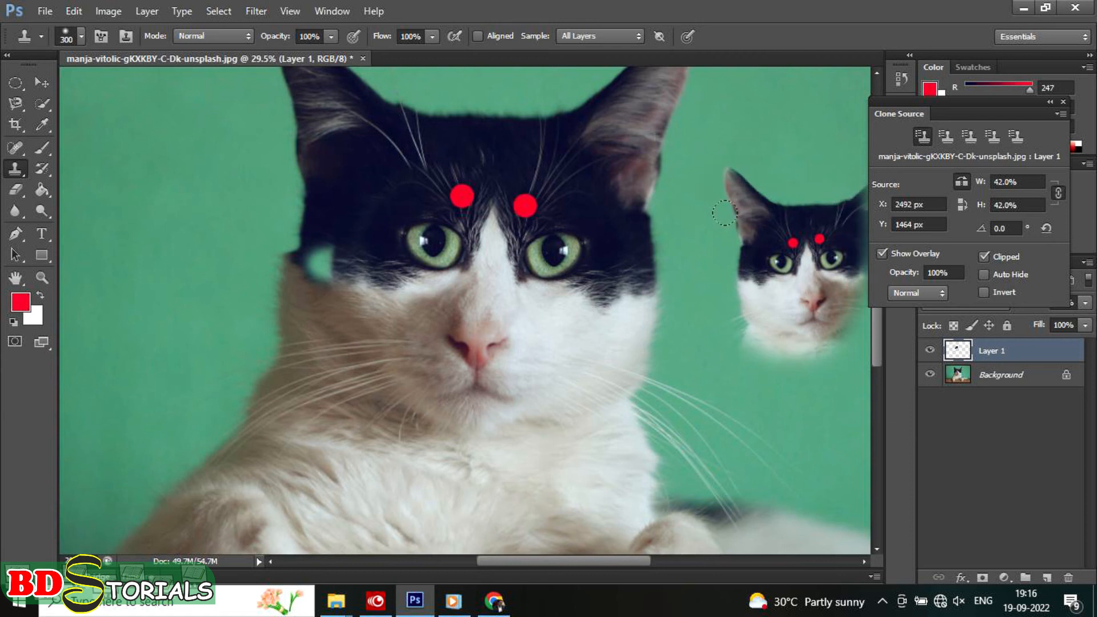
mouse_move(734, 325)
mouse_down()
mouse_move(803, 347)
mouse_move(831, 301)
mouse_move(835, 348)
mouse_move(783, 360)
mouse_move(740, 340)
mouse_move(753, 367)
mouse_move(808, 380)
mouse_up()
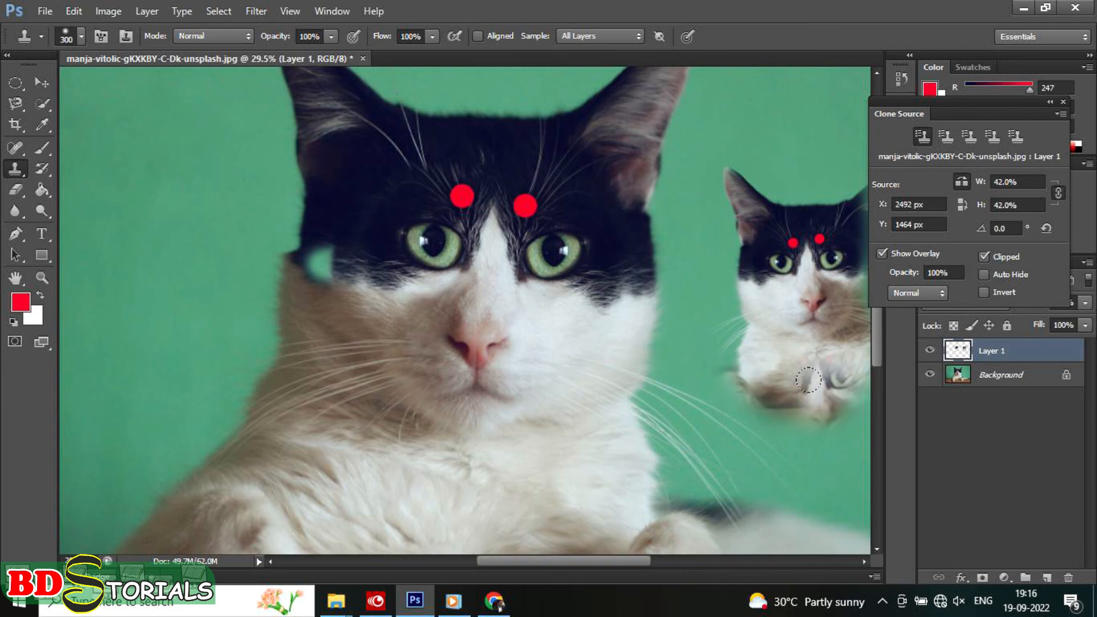
key(ctrl+z)
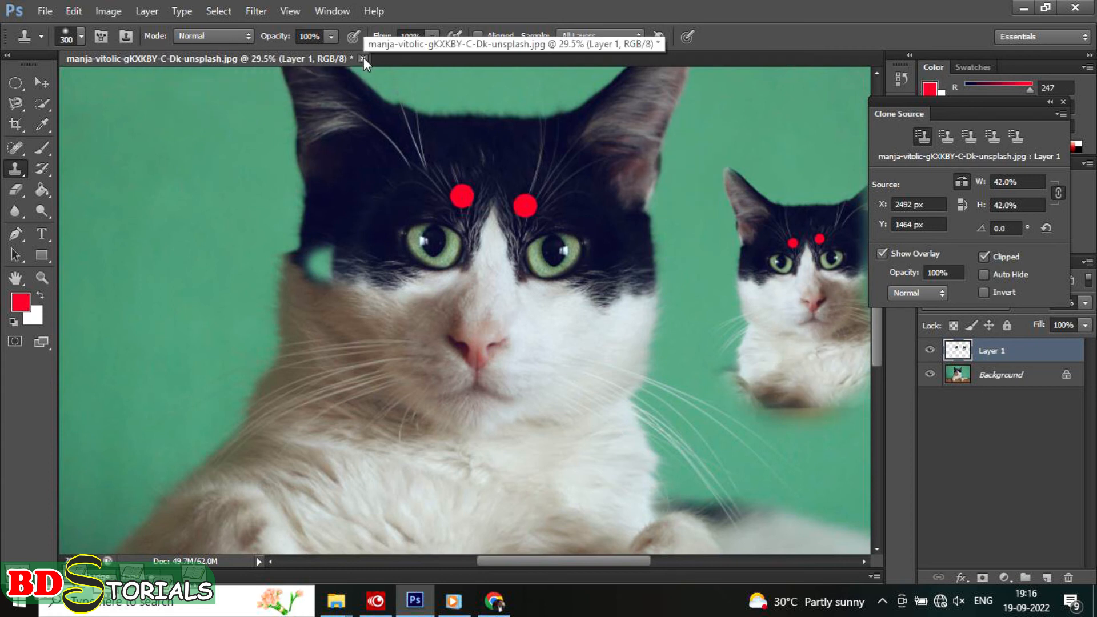
Step: Close the cat image without saving and open the sailboat photo from the PPI folder
click(364, 57)
click(548, 237)
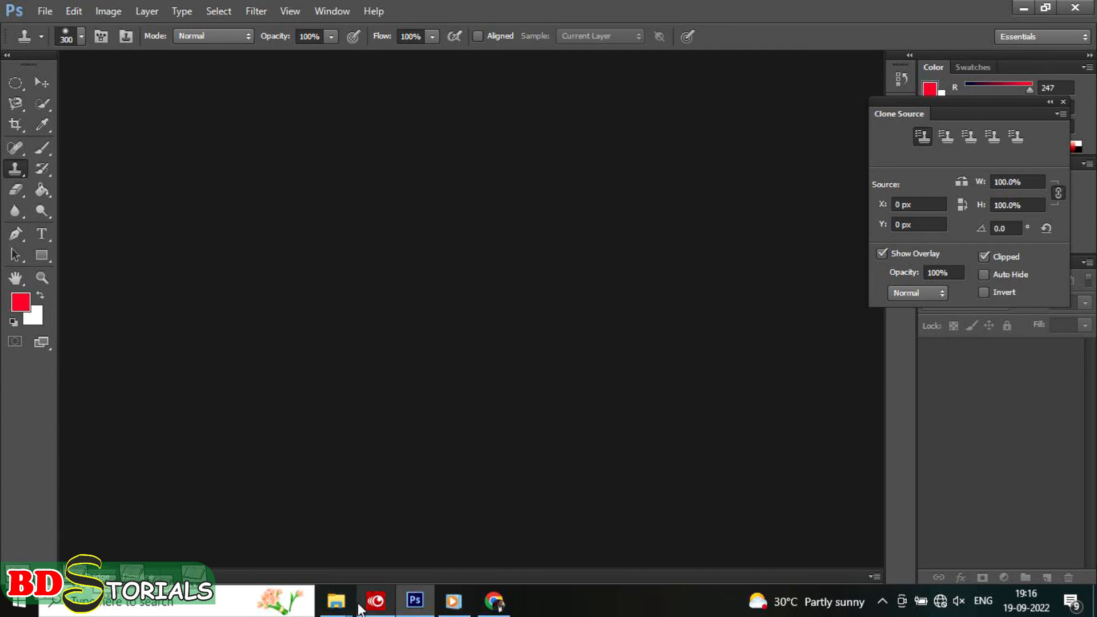
mouse_move(340, 601)
click(438, 529)
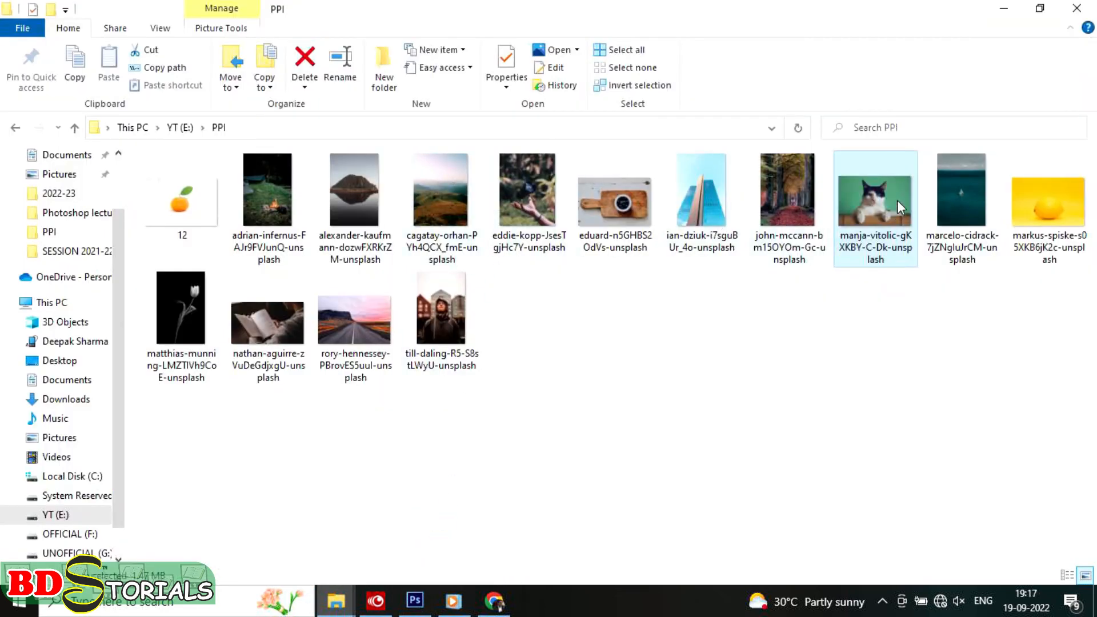
drag(957, 190, 419, 314)
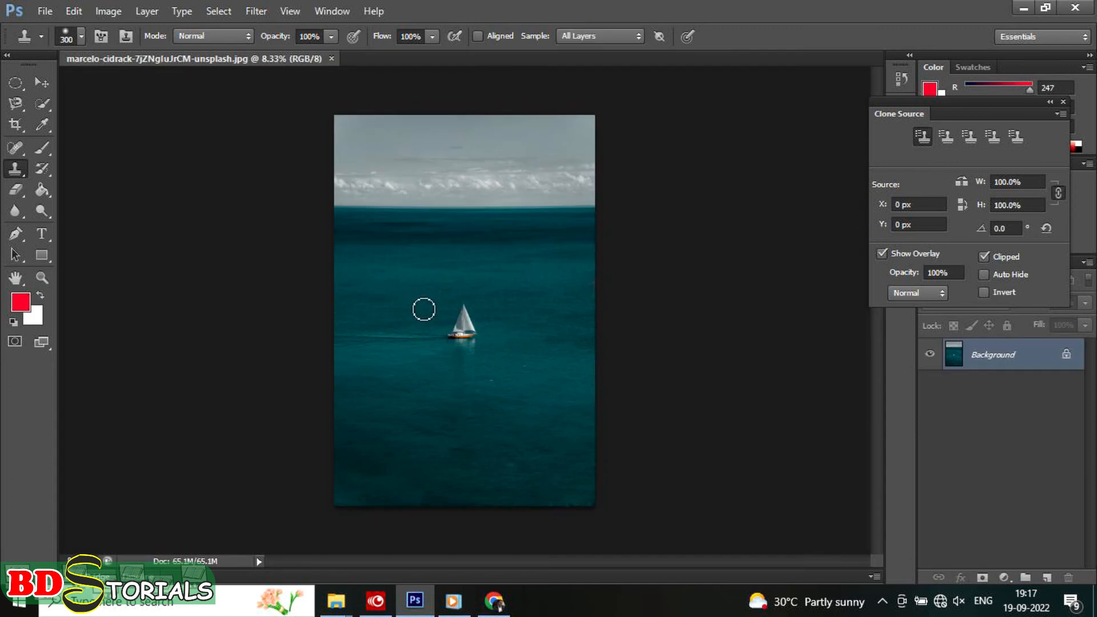
Step: Rotate the clone source to -3.2°, sample the sailboat, and clone it onto the water above and to the right of the original
scroll(423, 309, up, 5)
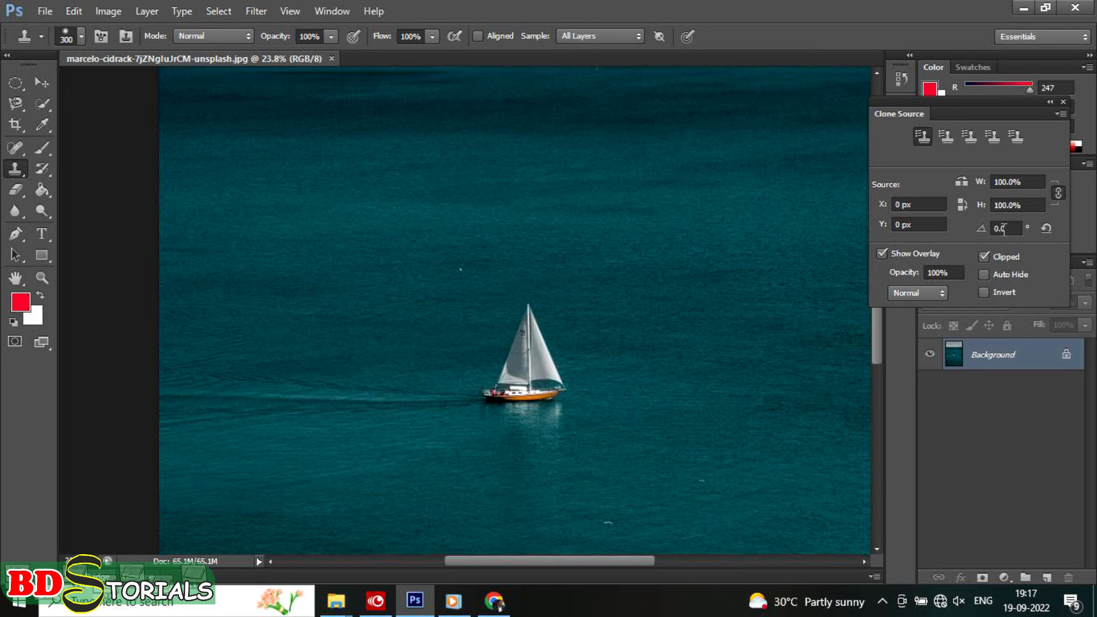
drag(982, 229, 958, 235)
alt+click(529, 349)
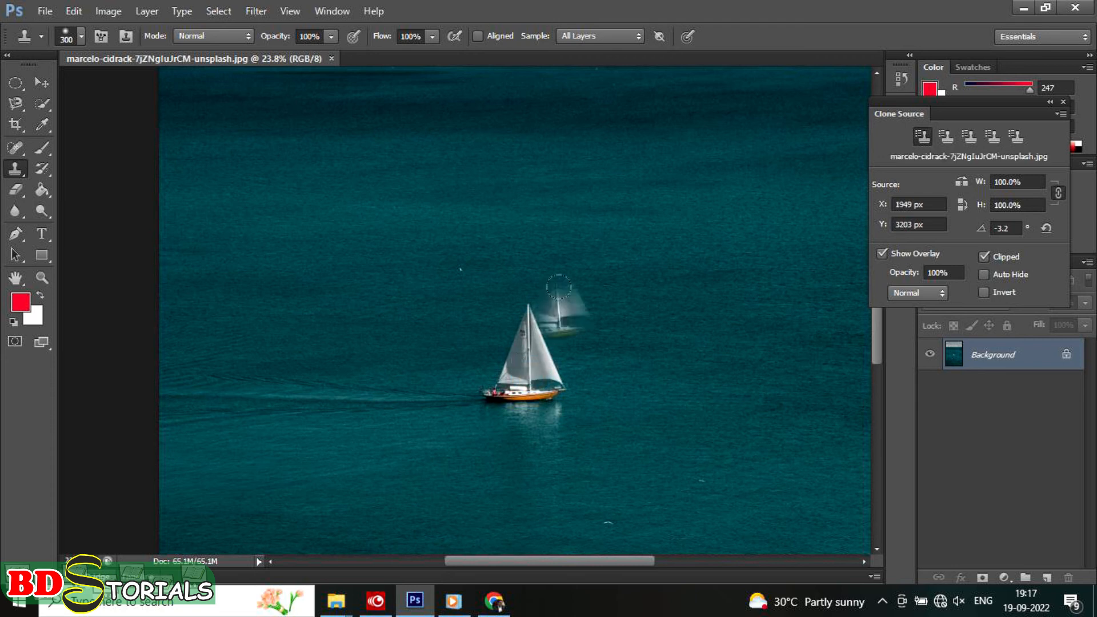
mouse_move(646, 202)
mouse_down()
mouse_move(618, 229)
mouse_move(654, 230)
mouse_move(615, 174)
mouse_move(590, 229)
mouse_move(658, 231)
mouse_move(626, 162)
mouse_move(603, 180)
mouse_move(617, 220)
mouse_move(630, 215)
mouse_move(626, 163)
mouse_move(602, 196)
mouse_move(649, 240)
mouse_up()
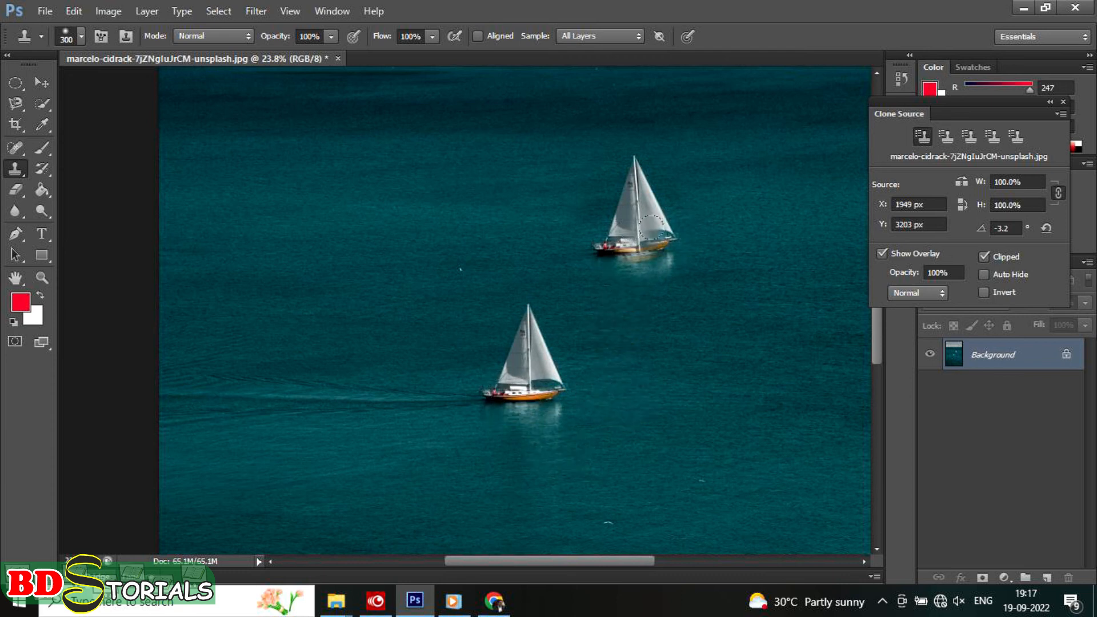
Step: Rotate the clone source to -9.2°, resample the original sailboat, and clone it onto the water to its upper left
drag(987, 233, 940, 232)
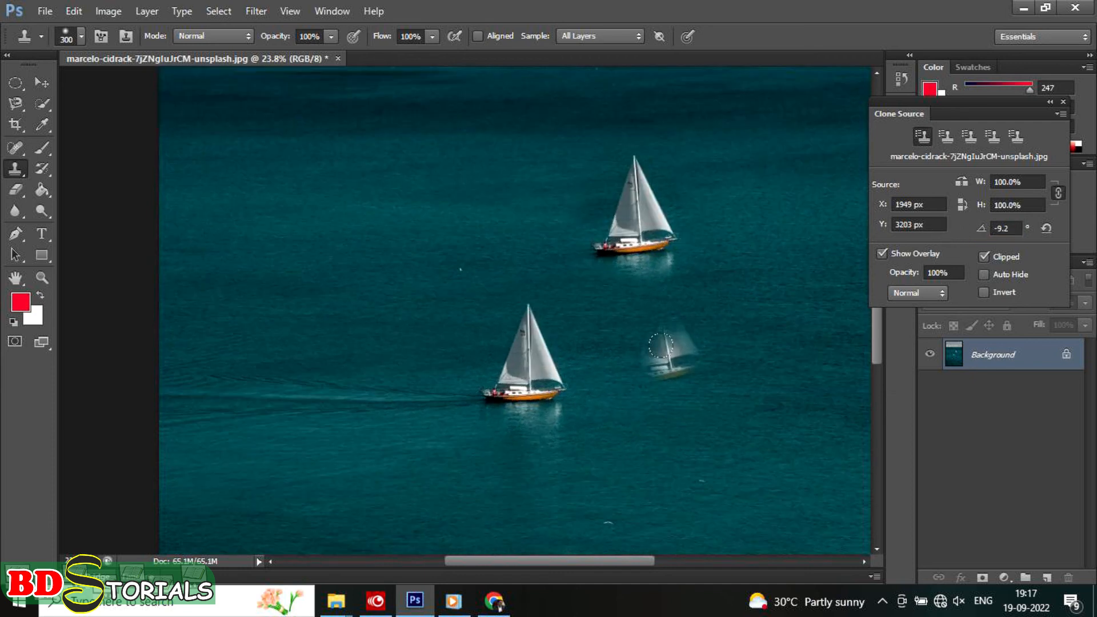
alt+click(520, 372)
mouse_move(284, 205)
mouse_down()
mouse_move(287, 173)
mouse_move(273, 193)
mouse_move(288, 208)
mouse_move(308, 157)
mouse_move(272, 178)
mouse_move(300, 227)
mouse_move(307, 164)
mouse_move(266, 163)
mouse_move(265, 221)
mouse_move(291, 167)
mouse_up()
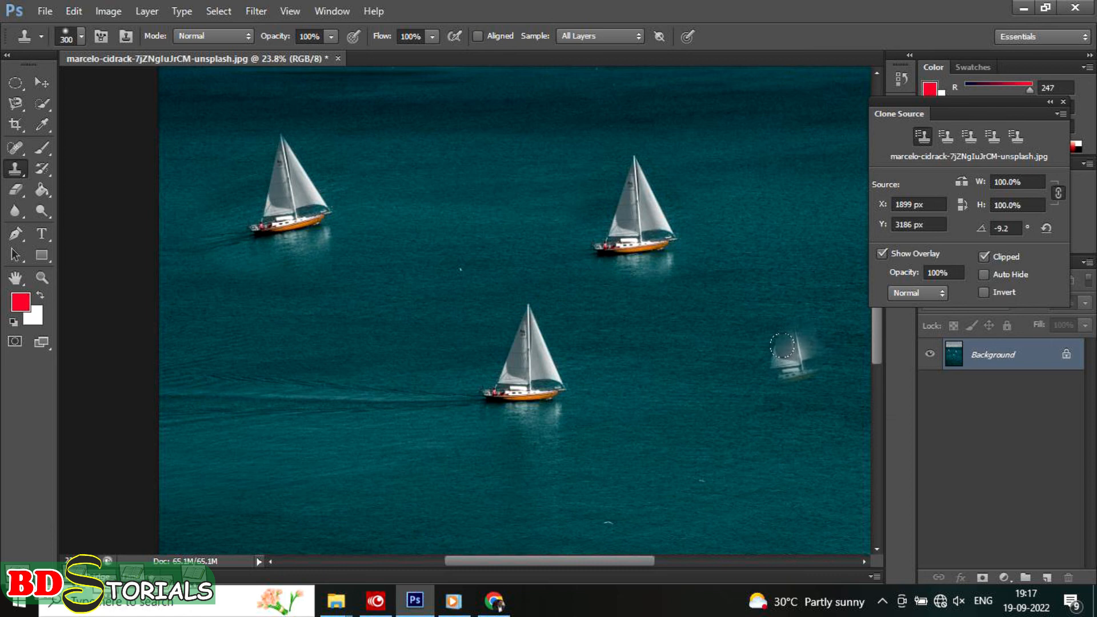
Step: Set the clone source rotation to 0°, enlarge the brush to 700 px, and sample the original sailboat
double_click(1015, 228)
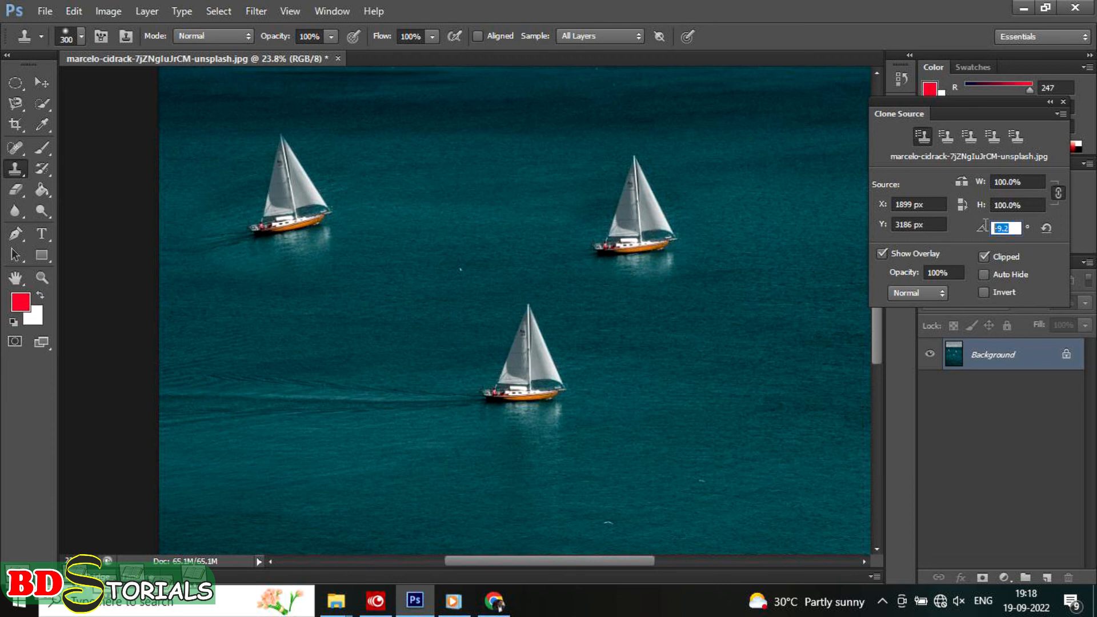
text(0)
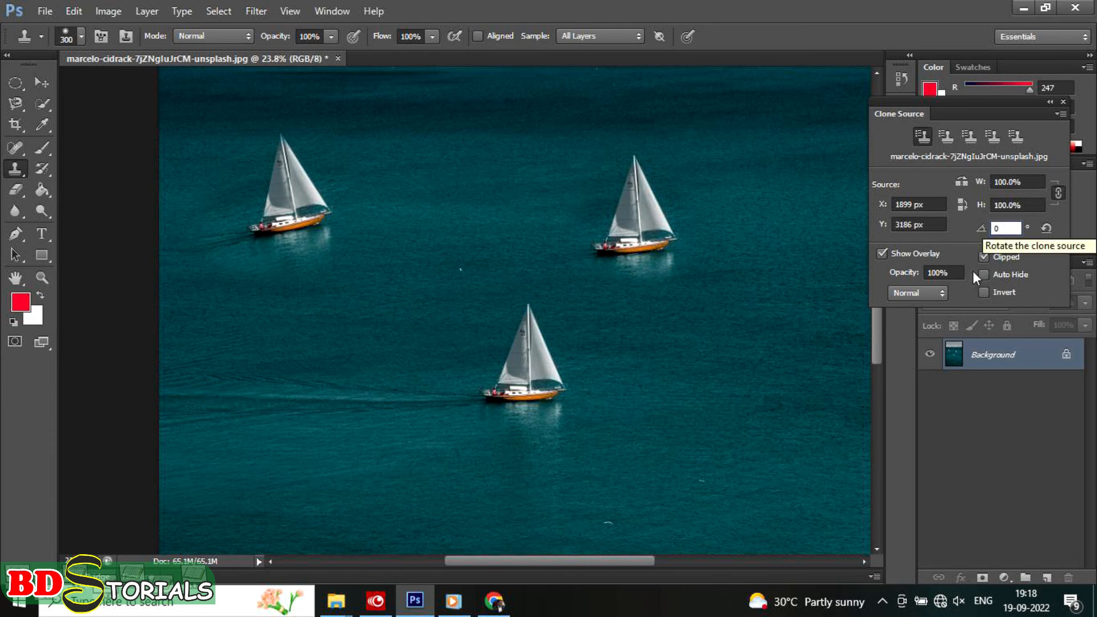
key(Return)
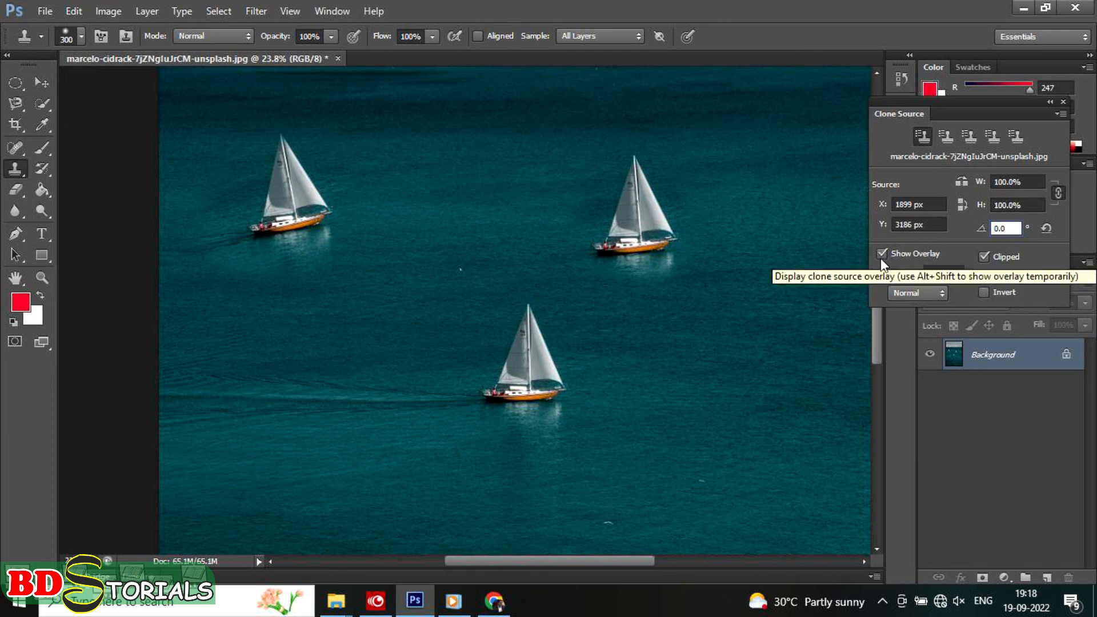
alt+click(522, 383)
key(bracketright)
key(bracketright)
key(bracketright)
key(bracketright)
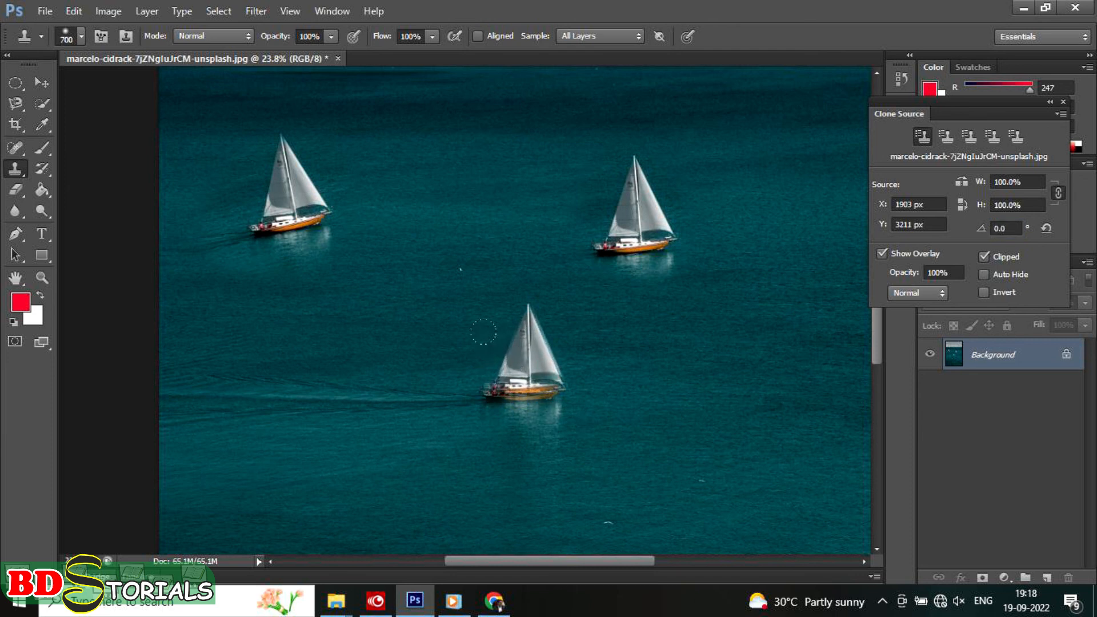
alt+click(528, 371)
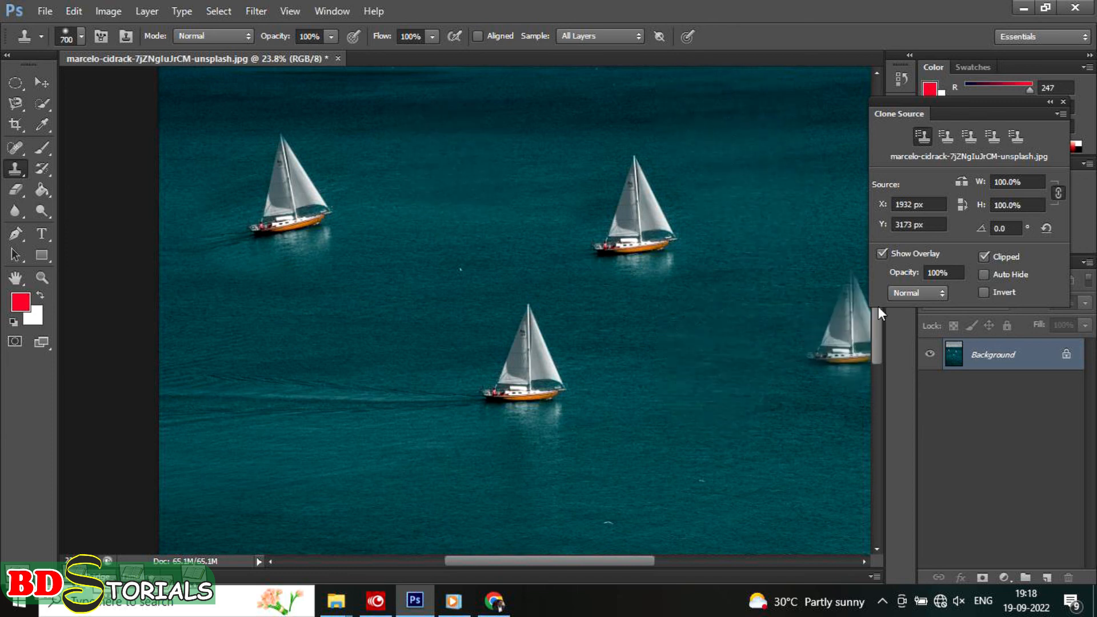
Step: Turn off Show Overlay, resample the original sailboat, and clone it onto the water directly to the right
click(881, 253)
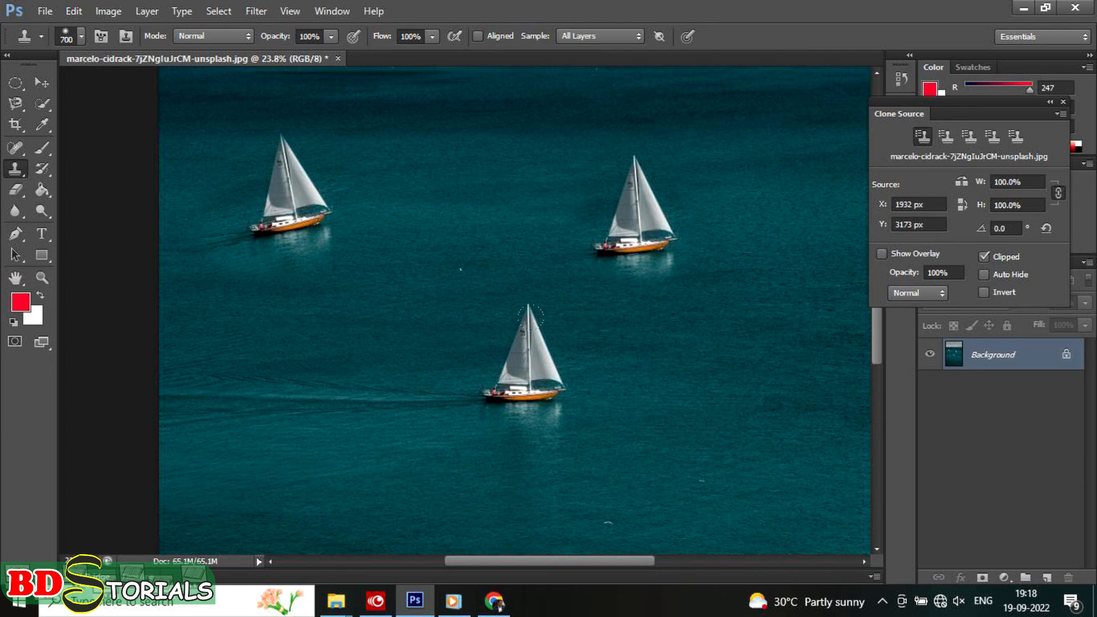
alt+click(523, 366)
mouse_move(760, 343)
mouse_down()
mouse_move(766, 331)
mouse_move(777, 348)
mouse_move(760, 366)
mouse_move(766, 395)
mouse_up()
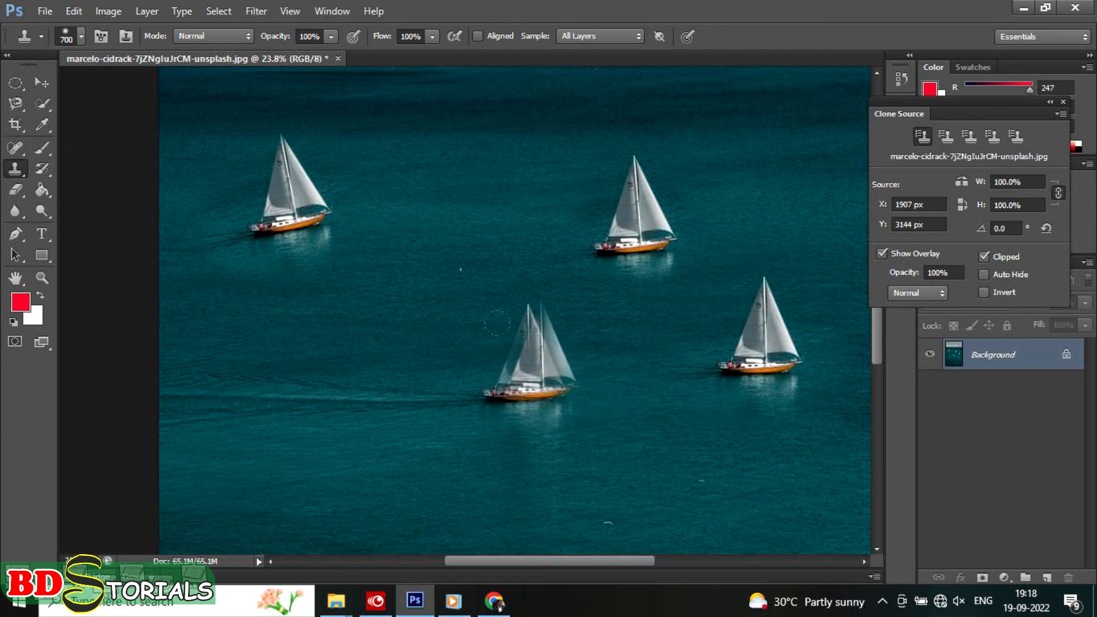
Step: Turn off the overlay's Clipped option, resample the original sailboat, and clone it onto the water just below the horizon
click(984, 257)
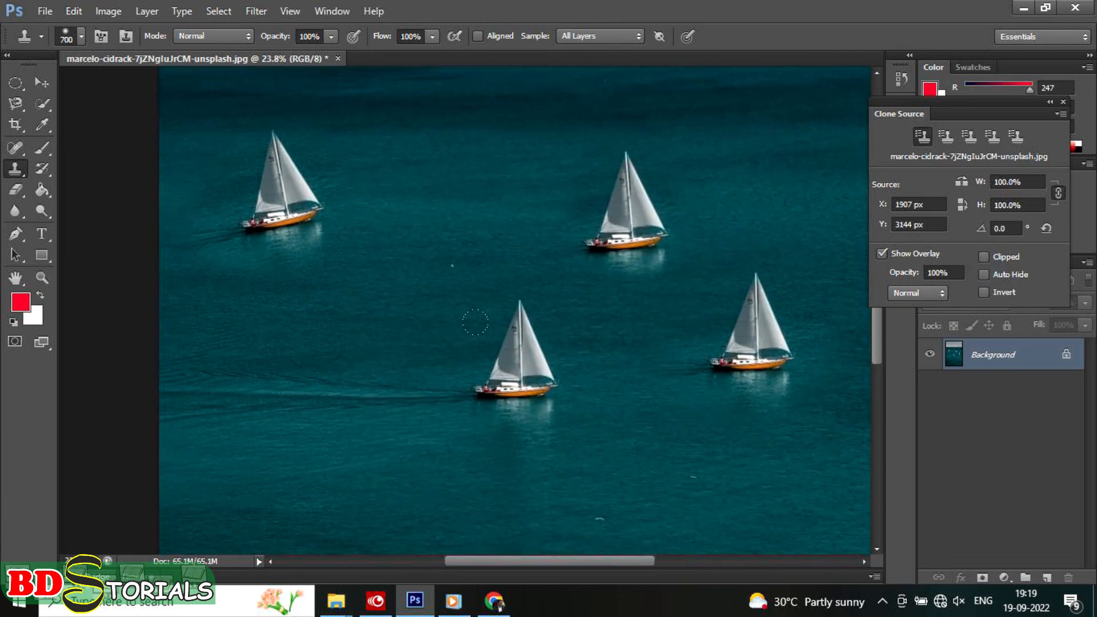
alt+click(523, 372)
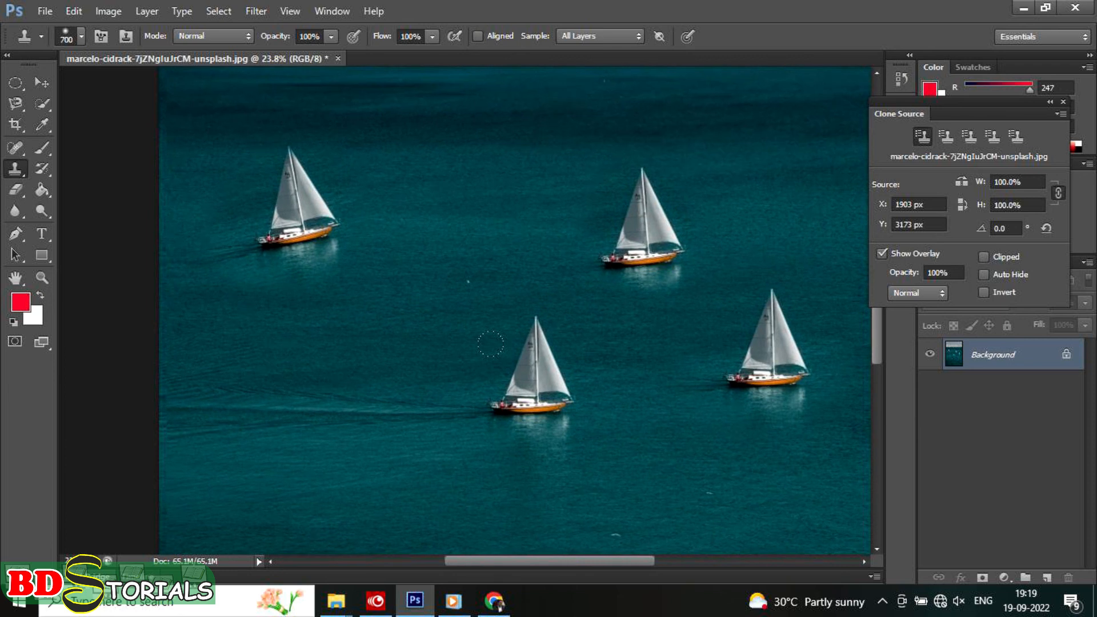
scroll(490, 344, down, 4)
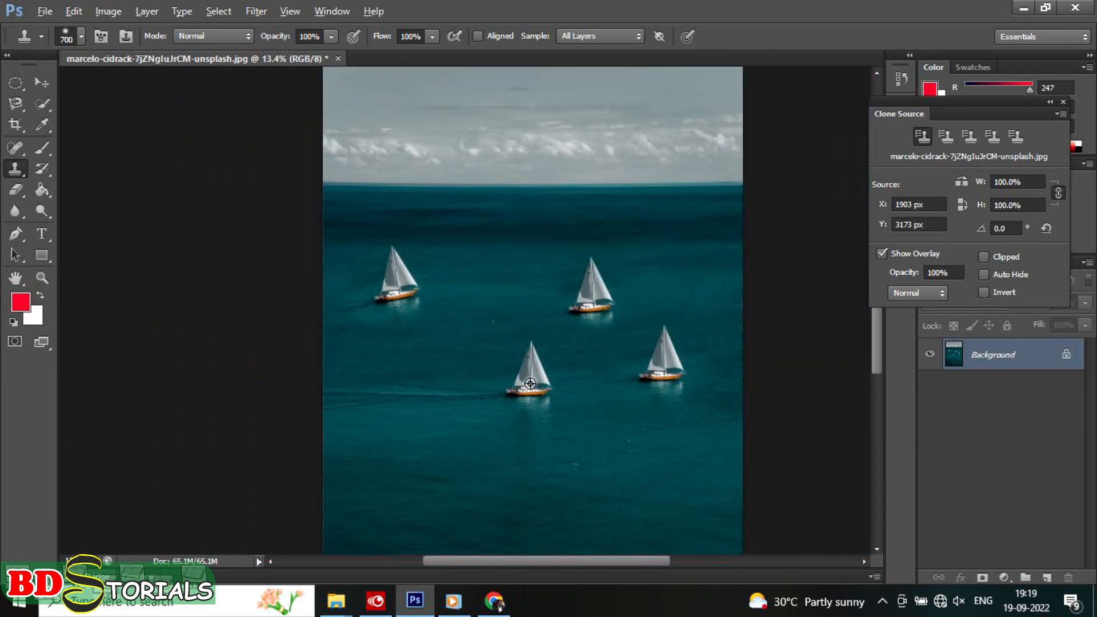
scroll(538, 354, down, 1)
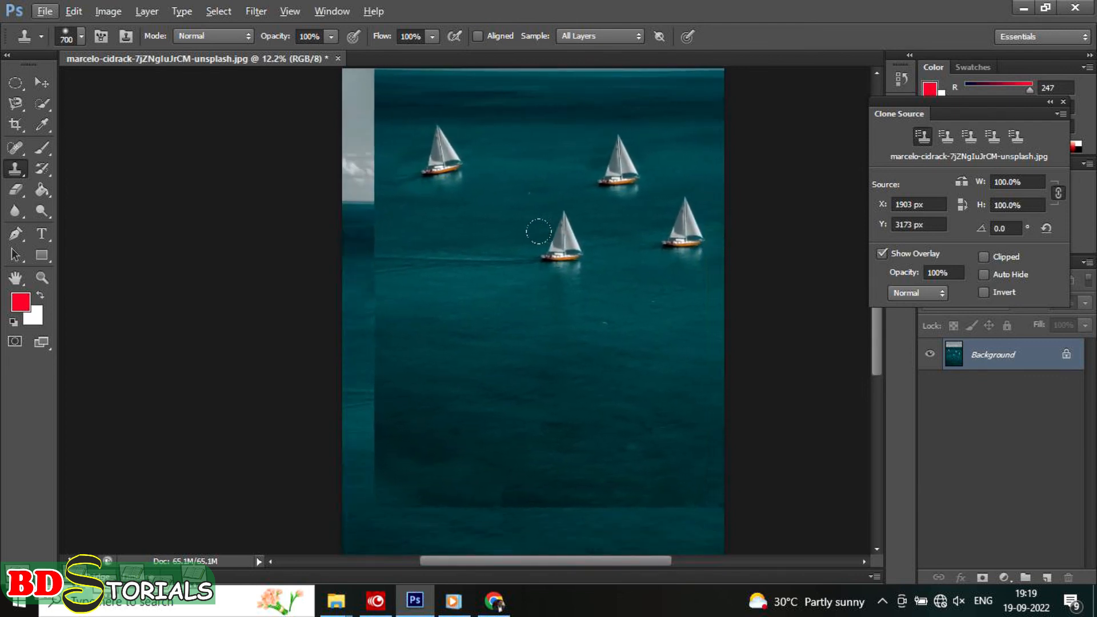
mouse_move(501, 221)
mouse_down()
mouse_move(536, 211)
mouse_move(518, 214)
mouse_move(561, 253)
mouse_move(510, 214)
mouse_up()
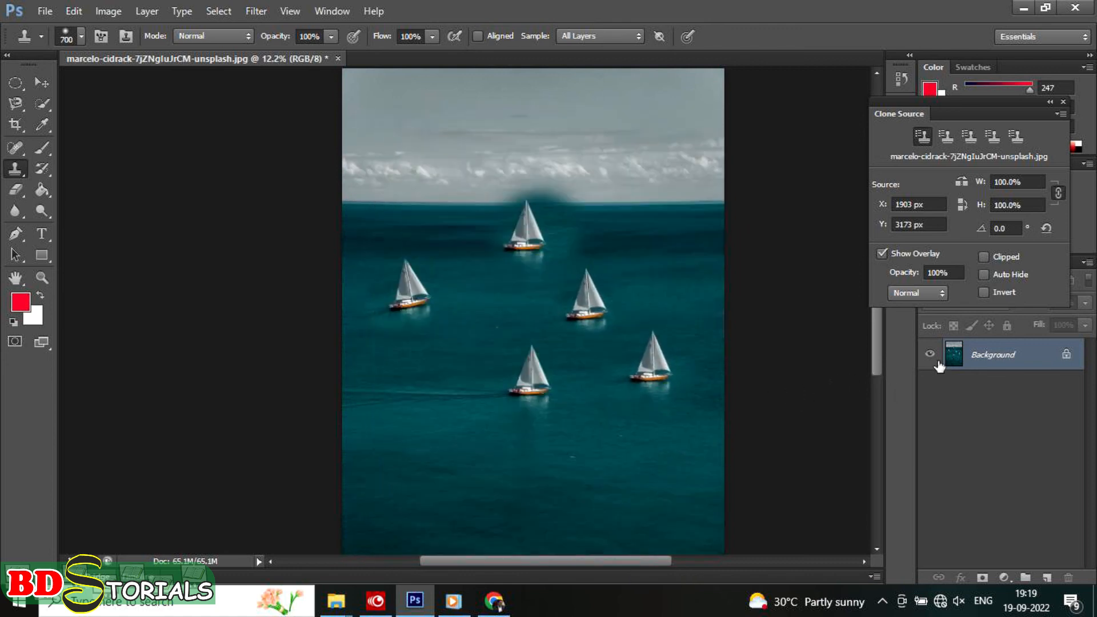
Step: Try the overlay's Clipped and Auto Hide options while cloning another sailboat onto the water below the original
click(983, 255)
click(982, 258)
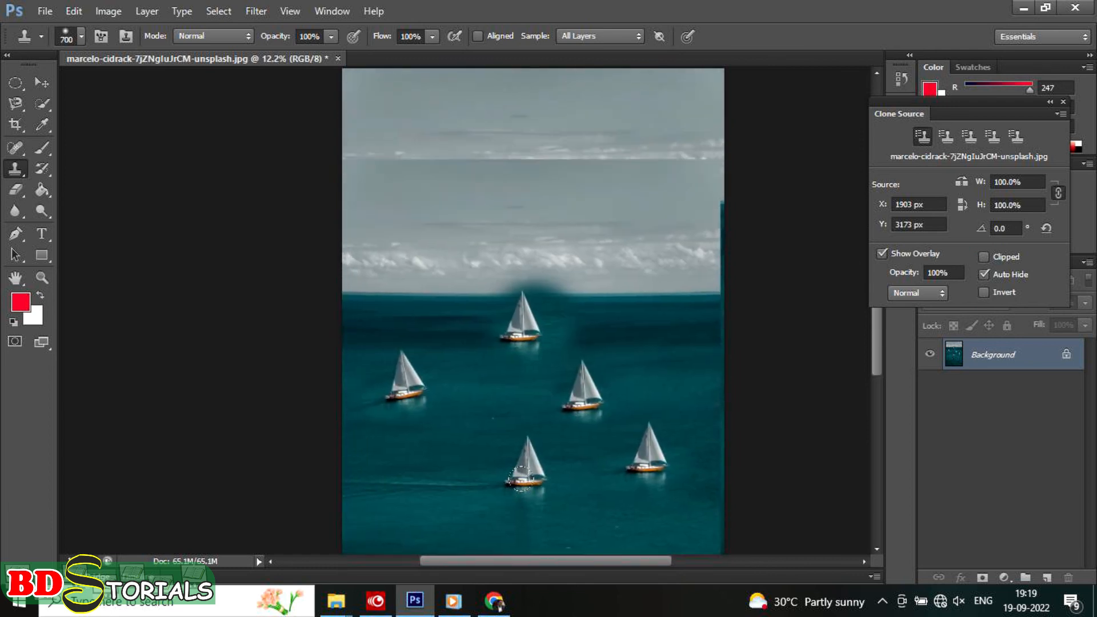
mouse_move(564, 475)
mouse_down()
mouse_move(573, 449)
mouse_move(560, 474)
mouse_move(564, 447)
mouse_move(553, 468)
mouse_move(571, 469)
mouse_move(561, 455)
mouse_move(565, 477)
mouse_up()
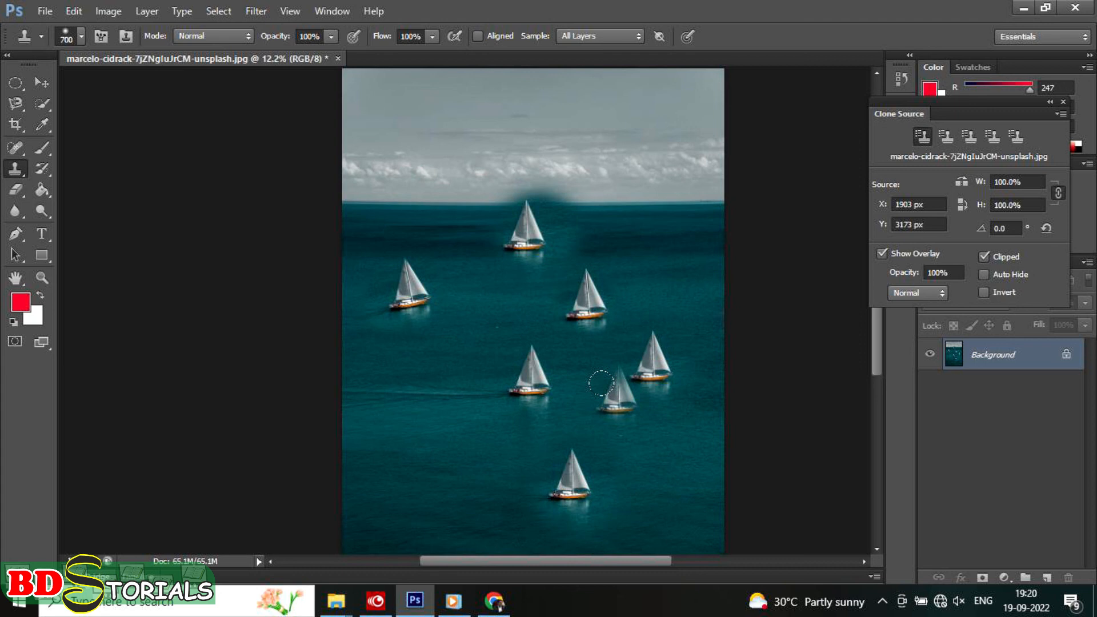
drag(601, 382, 617, 397)
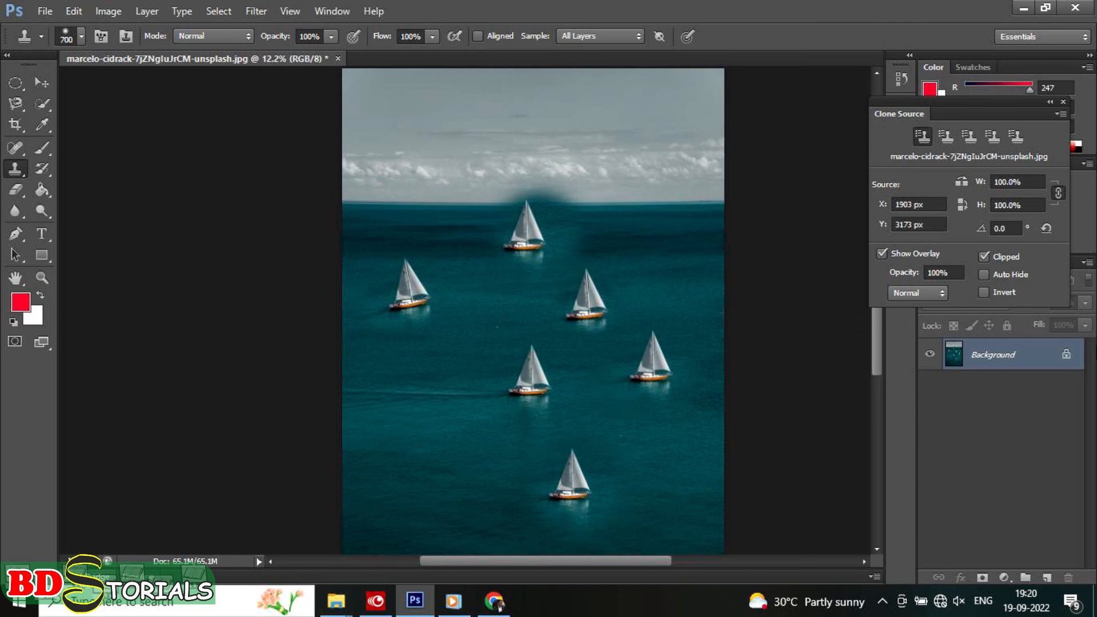